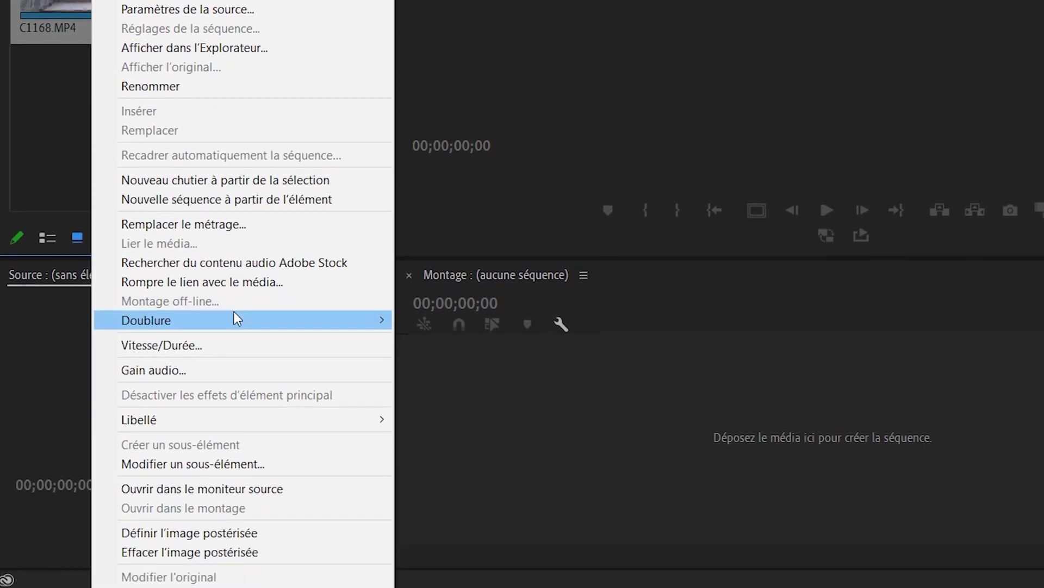
Step: Create proxies for C1168.MP4 in QuickTime format with the ProRes Low Resolution Proxy preset, stored beside the original media
mouse_move(234, 298)
left_click(474, 307)
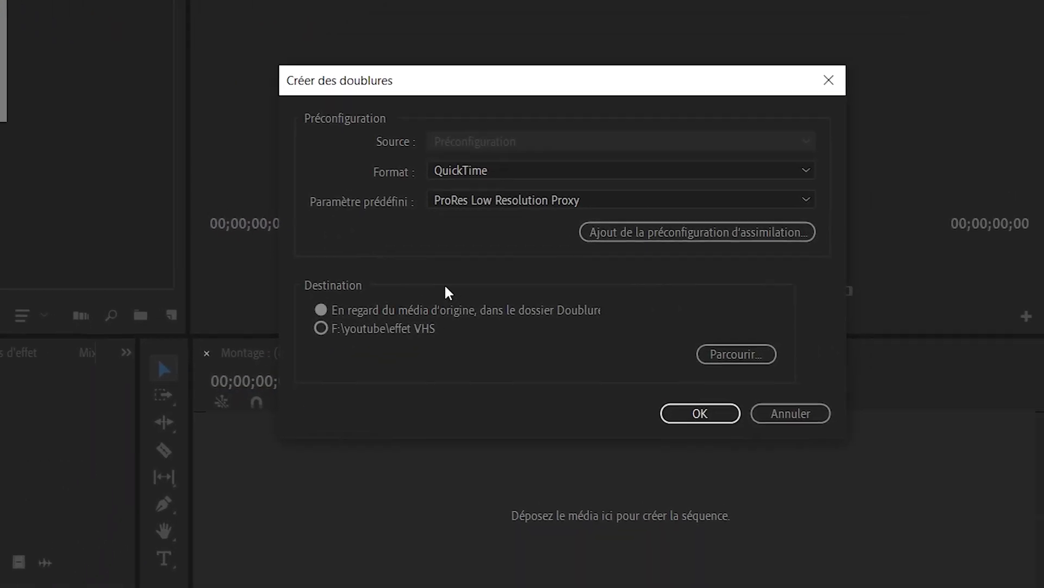
left_click(480, 192)
left_click(484, 228)
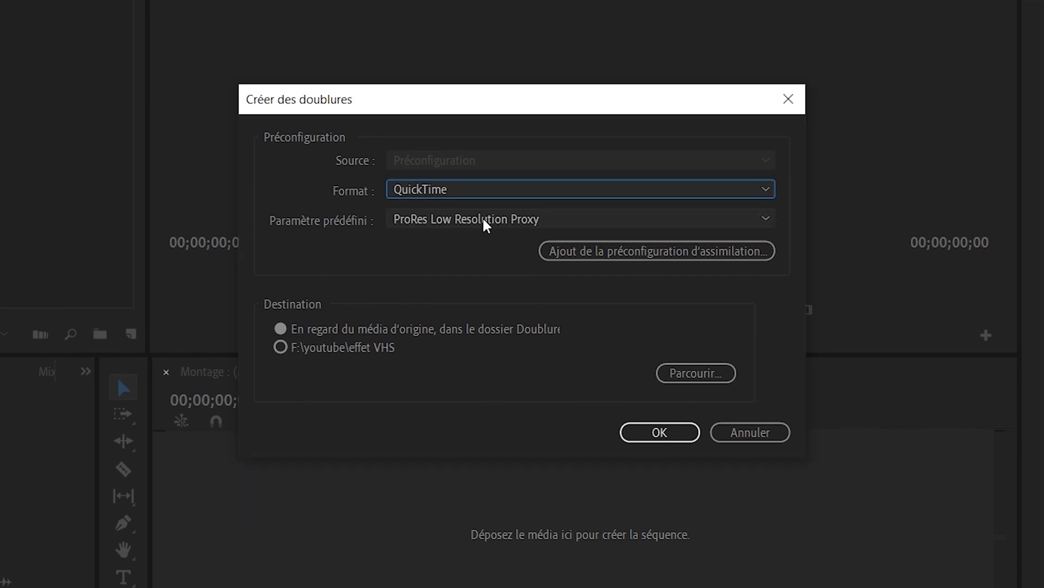
left_click(486, 223)
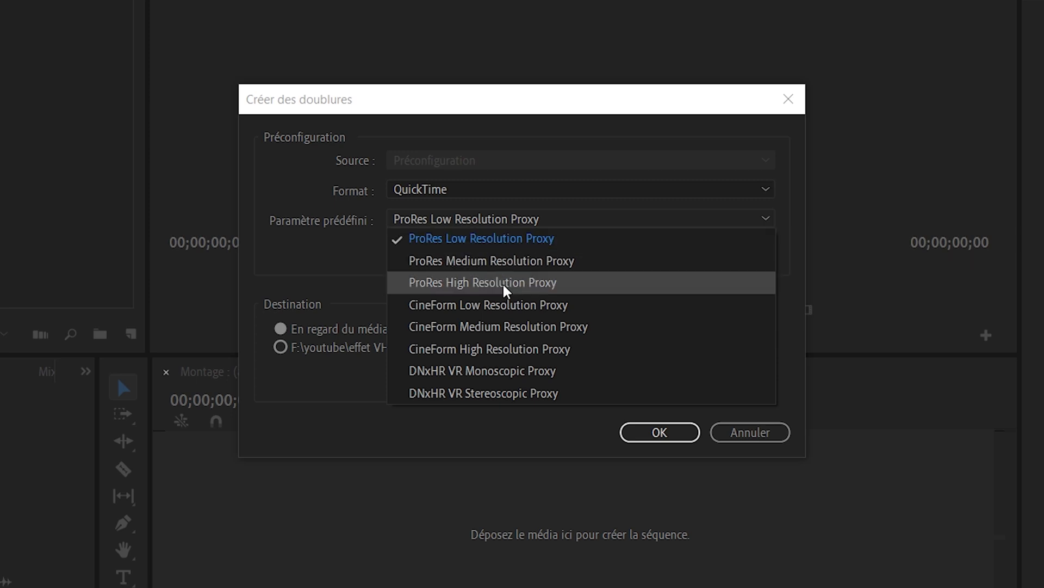
left_click(542, 245)
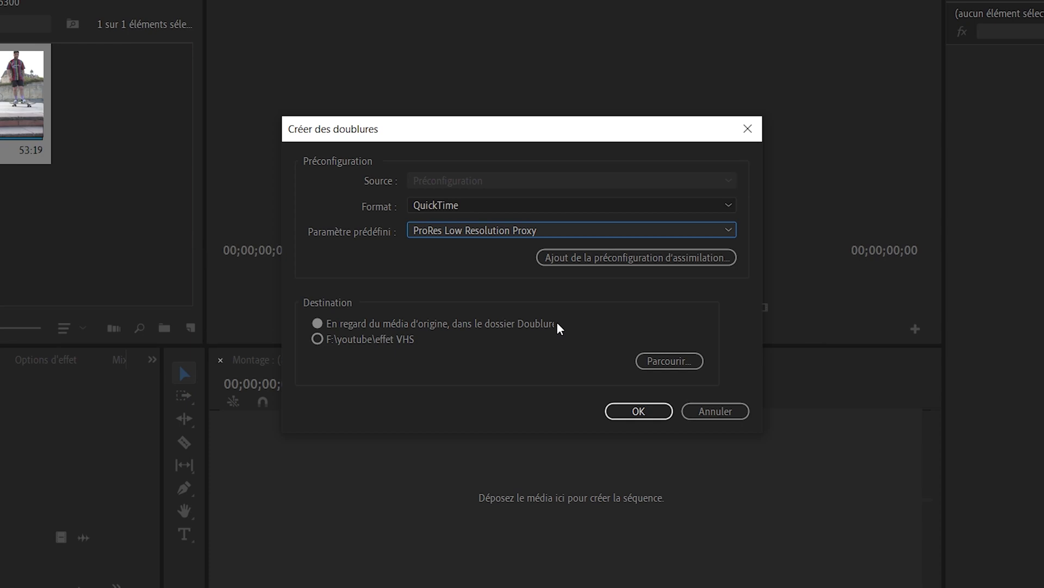
left_click(634, 409)
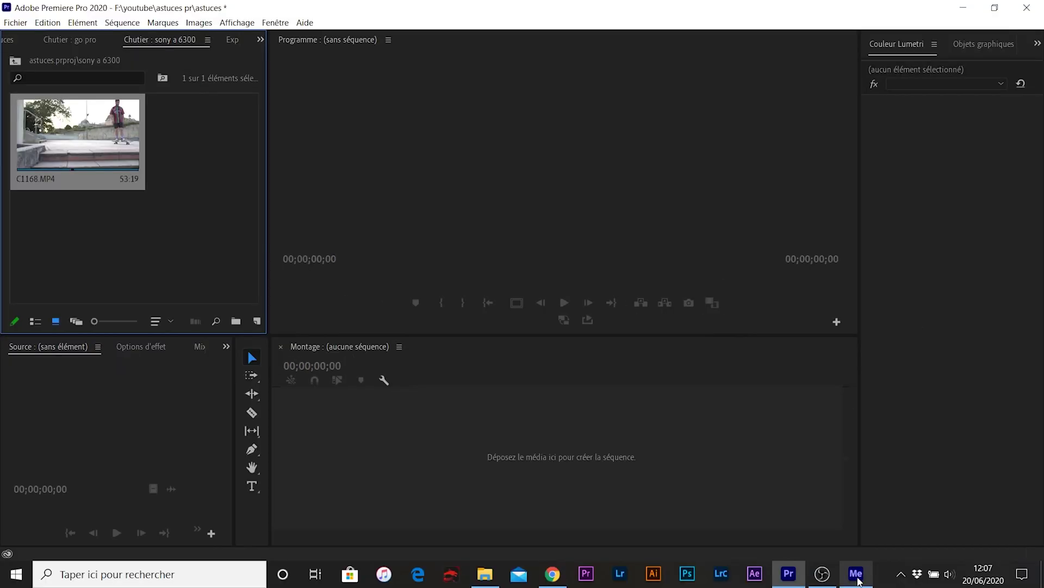
Step: Switch to Adobe Media Encoder to check the proxy encoding of C1168.MP4, and return to Adobe Premiere Pro
mouse_move(858, 581)
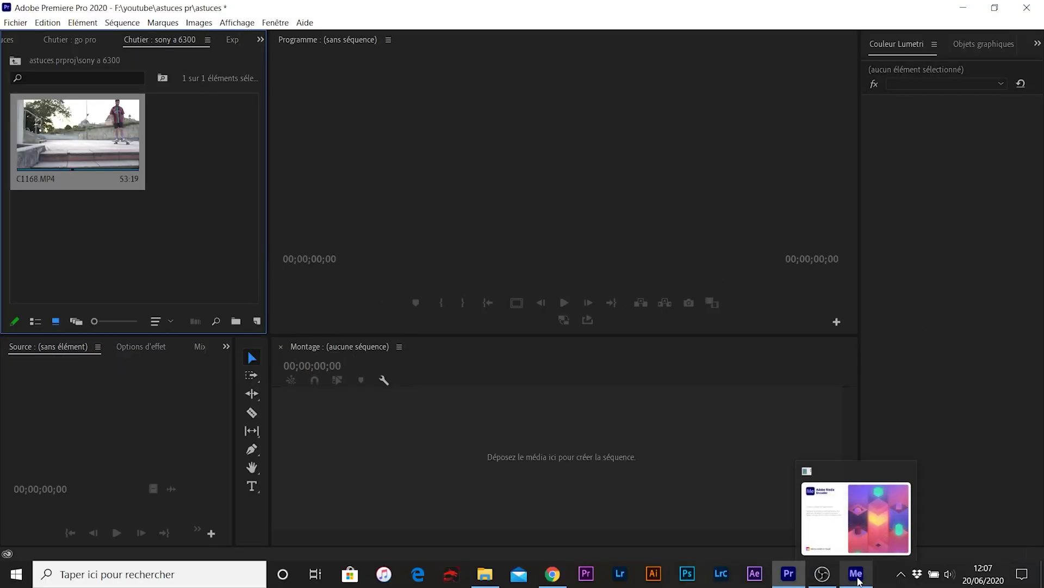
left_click(853, 522)
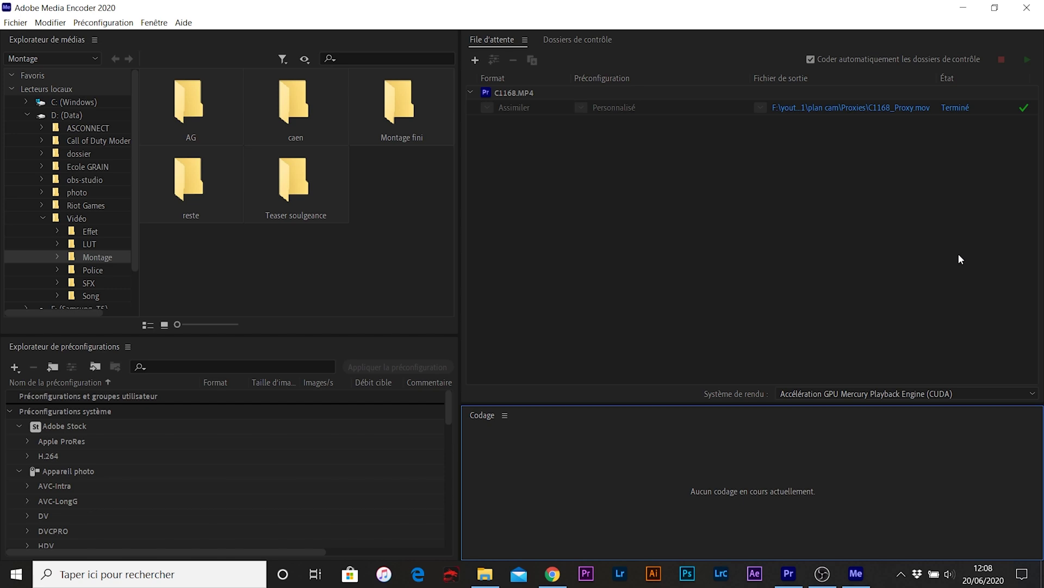
left_click(788, 577)
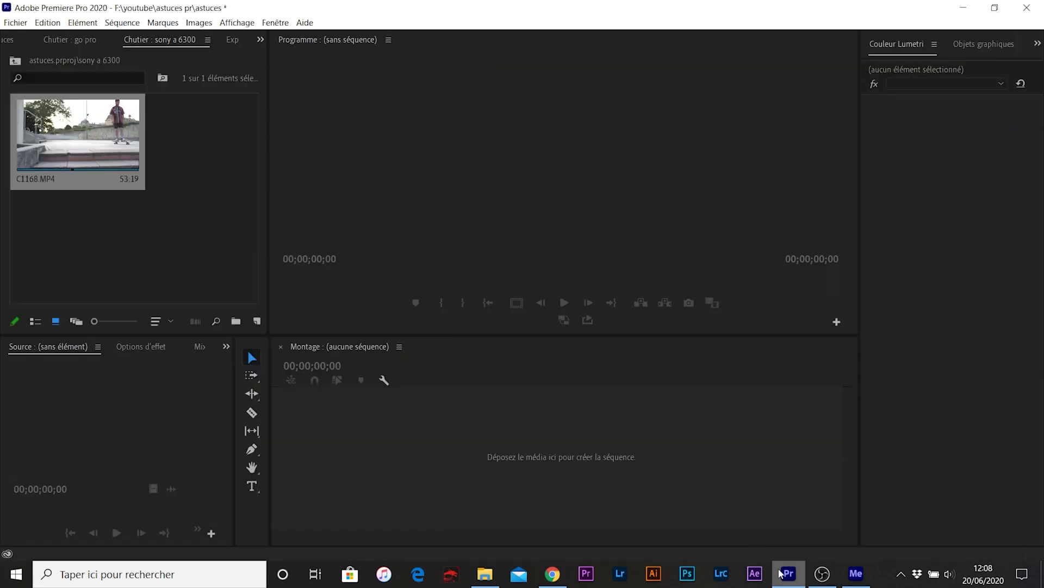
Step: Create QuickTime proxies for GH010019.MP4 in the go pro bin with the ProRes Low Resolution Proxy preset, stored beside the original media
left_click(260, 39)
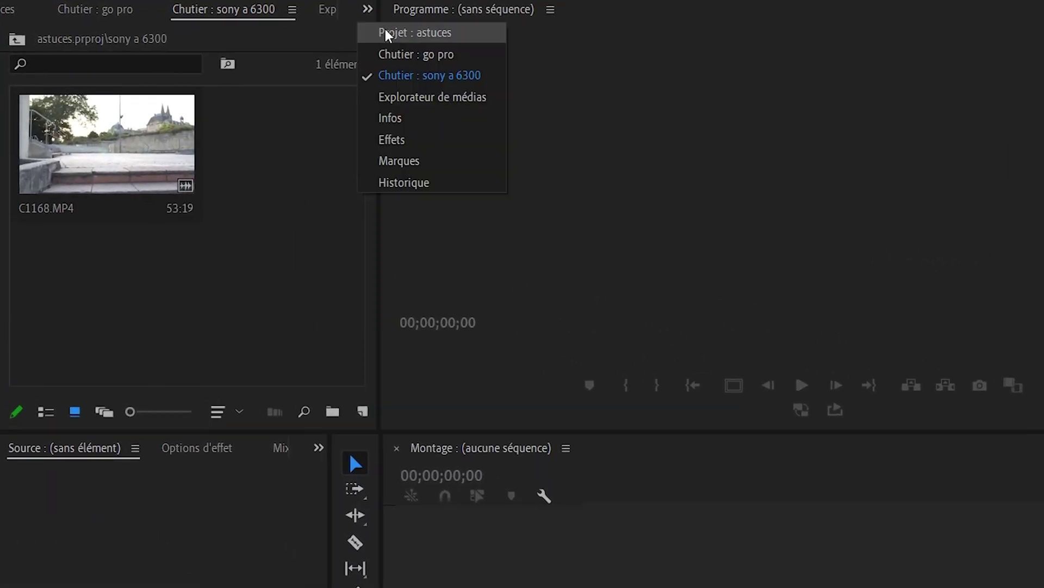
left_click(412, 57)
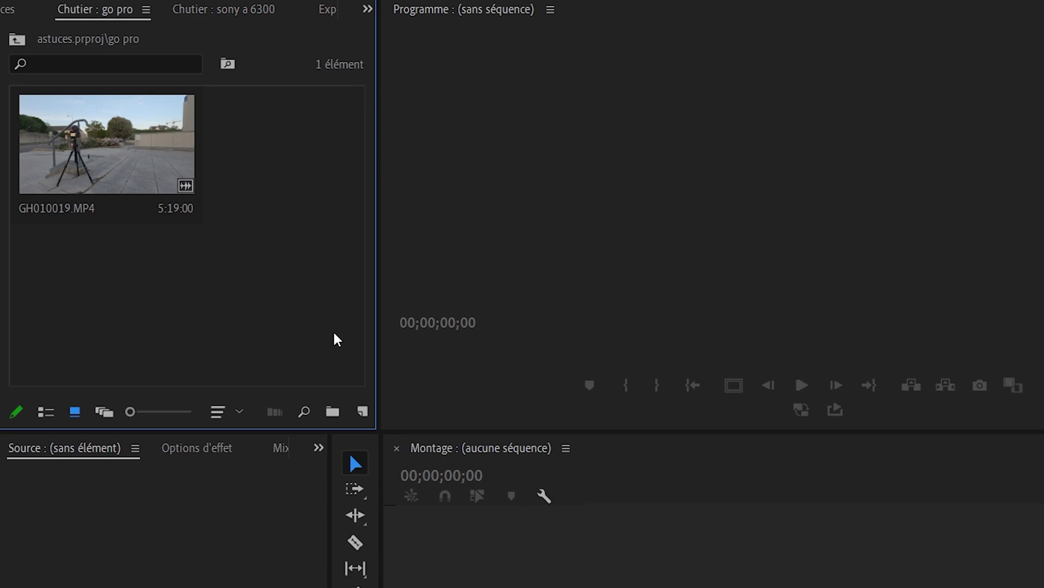
left_click_drag(335, 334, 98, 98)
right_click(294, 166)
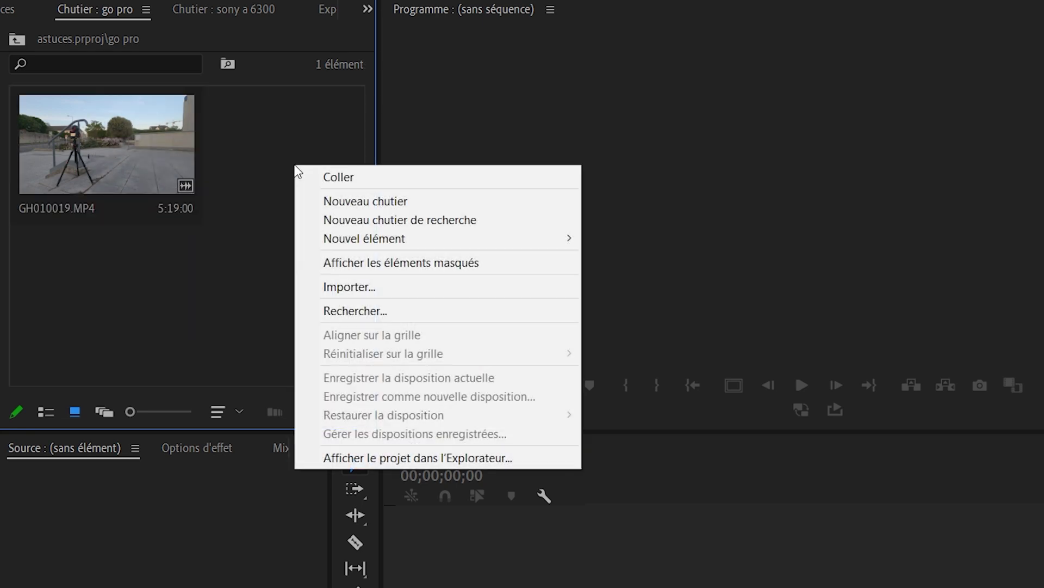
left_click(142, 164)
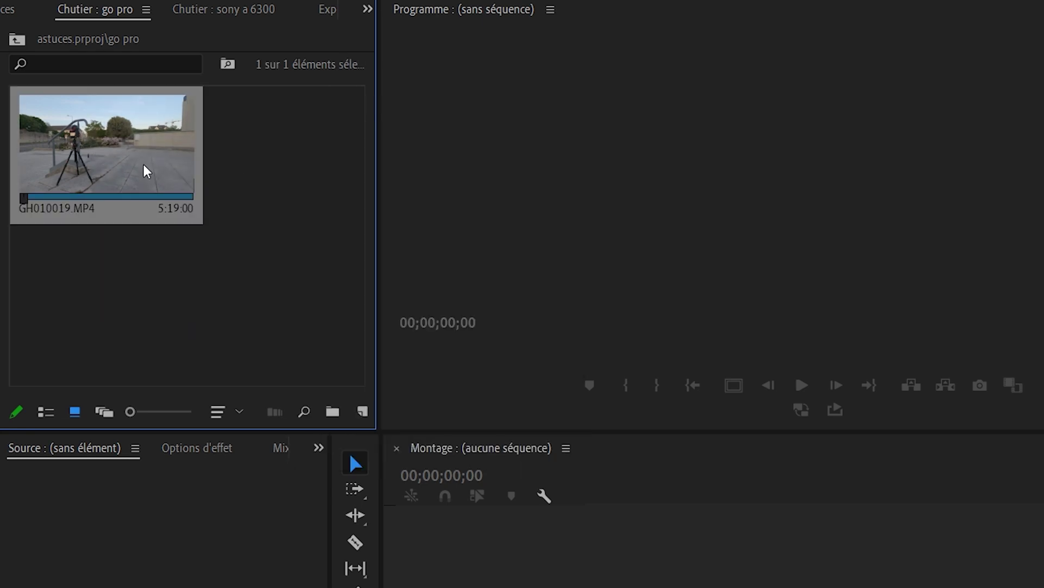
right_click(144, 166)
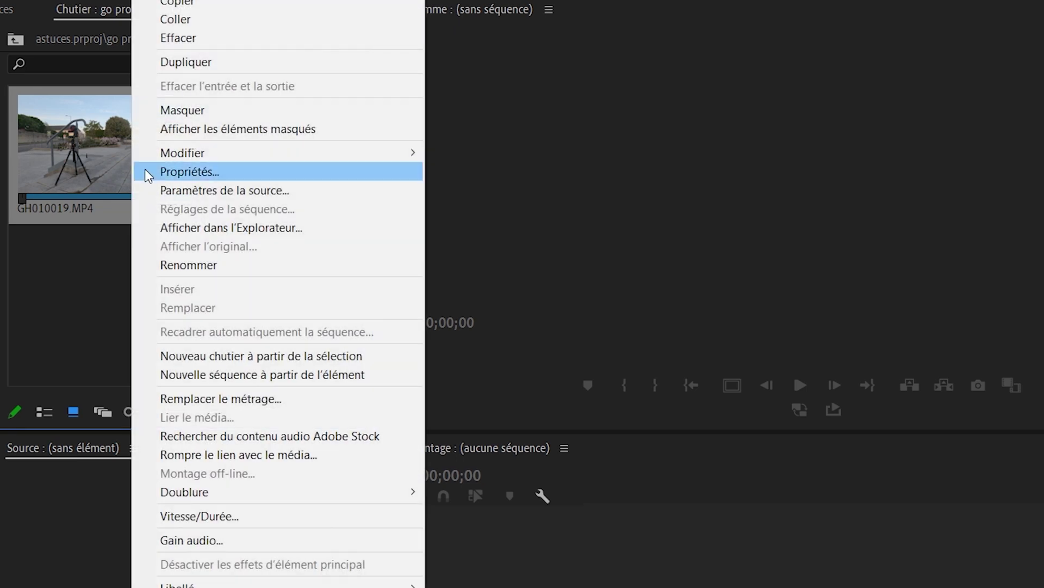
mouse_move(271, 490)
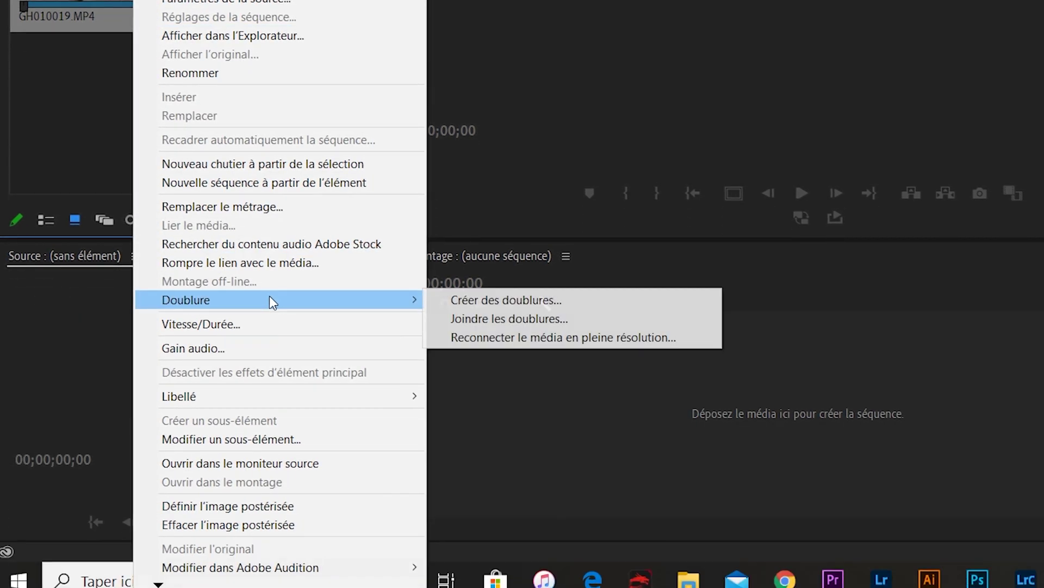
left_click(492, 300)
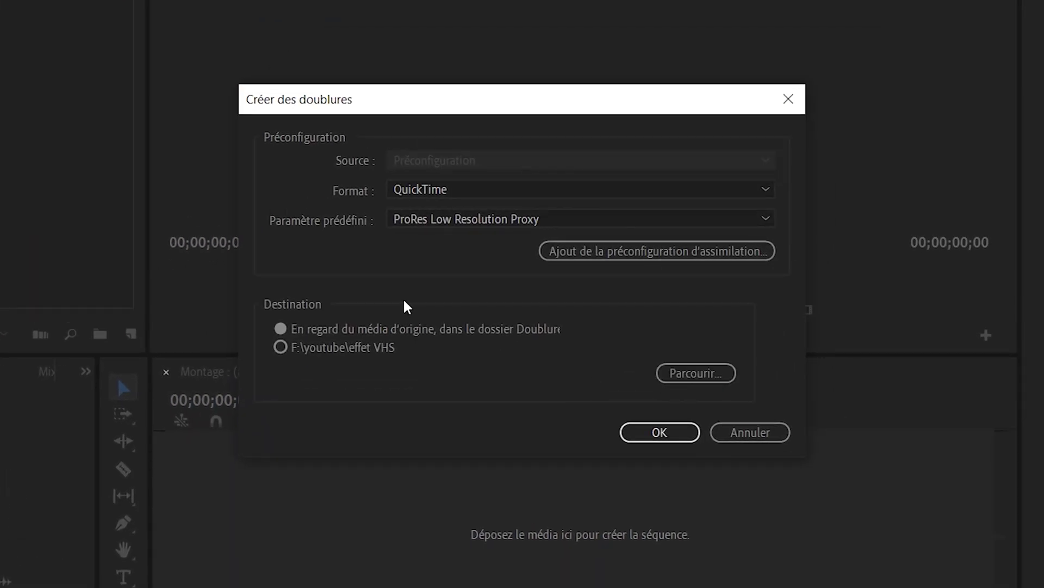
left_click(660, 433)
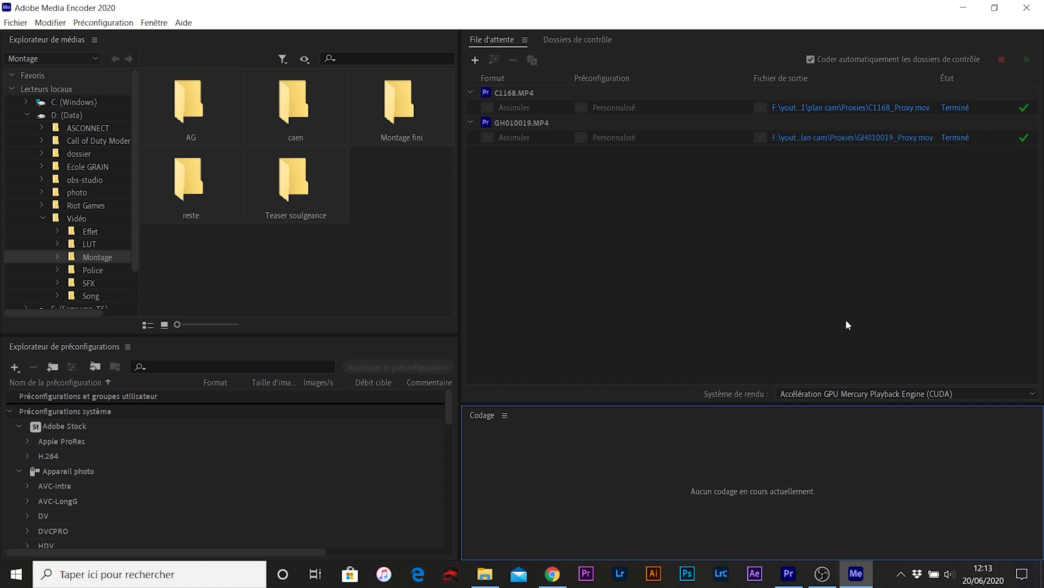
Step: Switch to File Explorer to view the files in the Proxies folder inside plan cam, and return to Adobe Premiere Pro
left_click(486, 576)
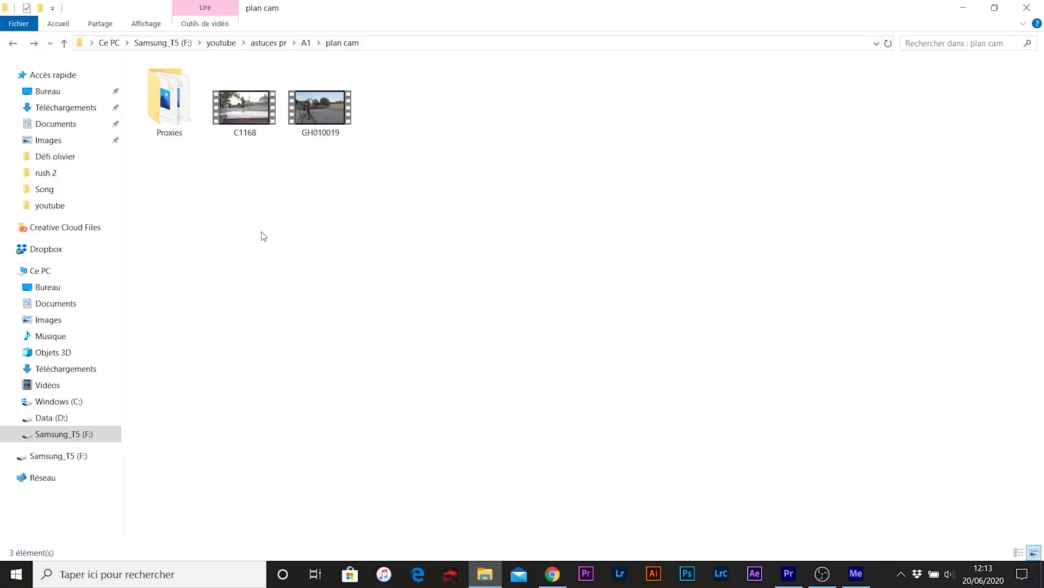
left_click_drag(339, 194, 235, 111)
left_click(235, 172)
double_click(177, 116)
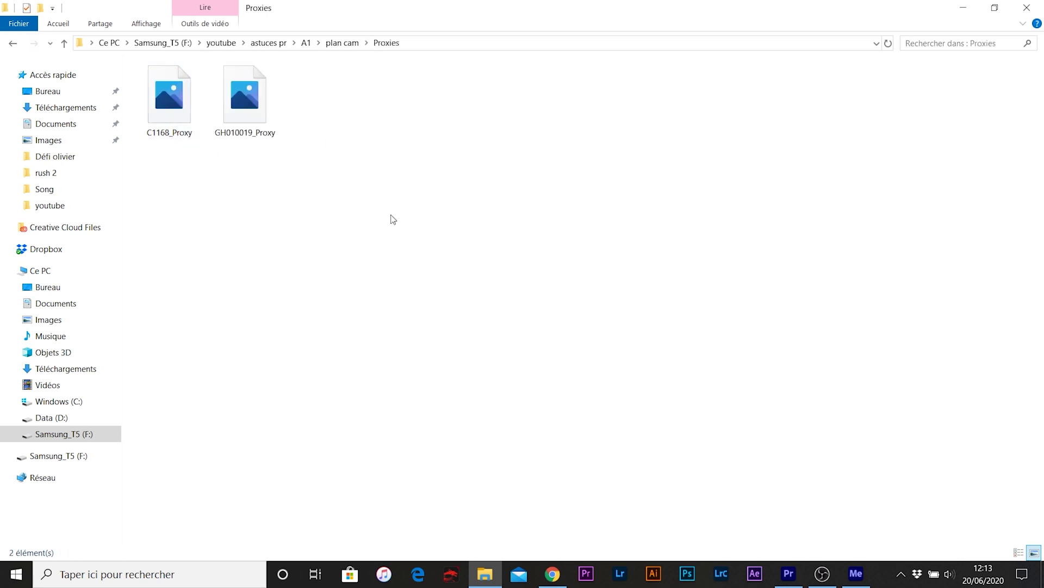
left_click(789, 581)
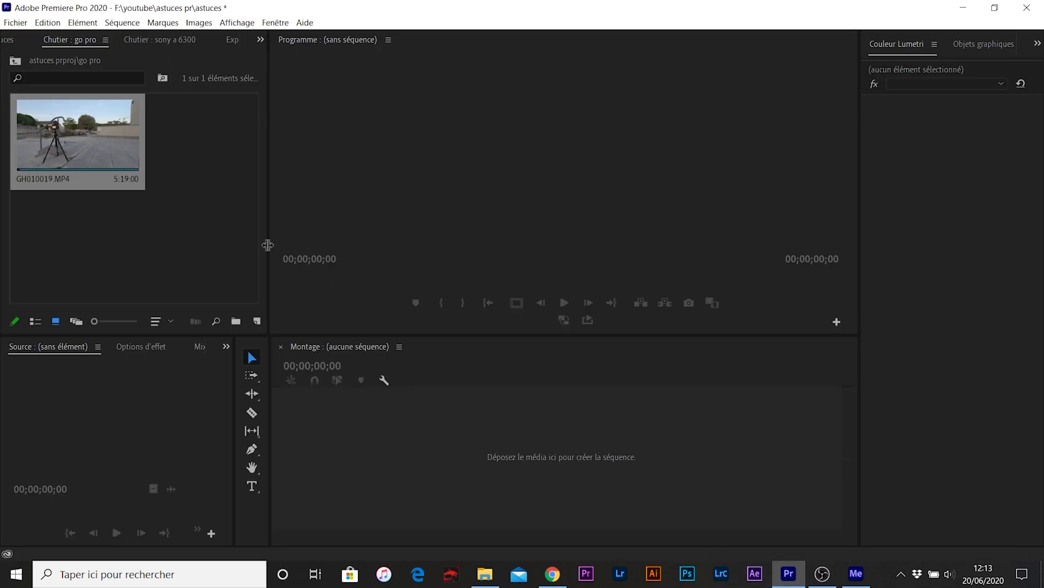
Step: Create a sequence from GH010019.MP4 and append C1168.MP4 from the sony a 6300 bin directly after it on V1
left_click(217, 194)
left_click(134, 145)
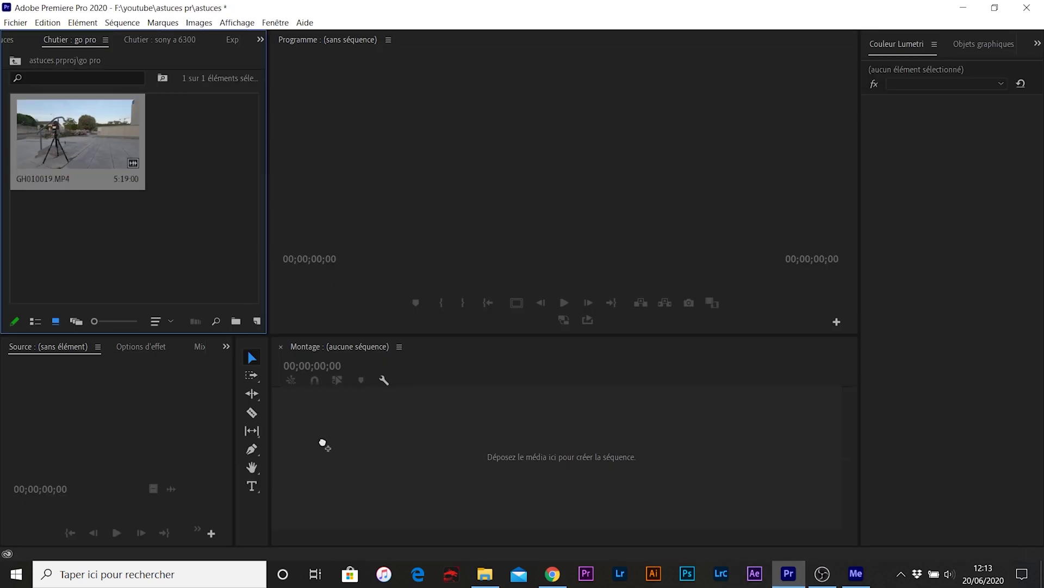
left_click_drag(323, 443, 324, 445)
left_click(260, 43)
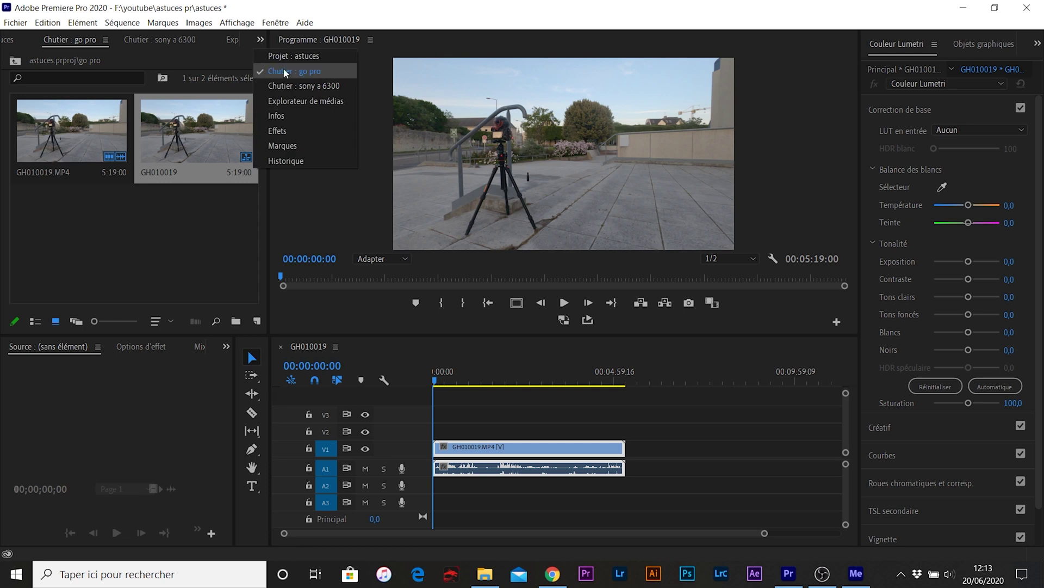
left_click(286, 86)
left_click_drag(74, 136, 631, 449)
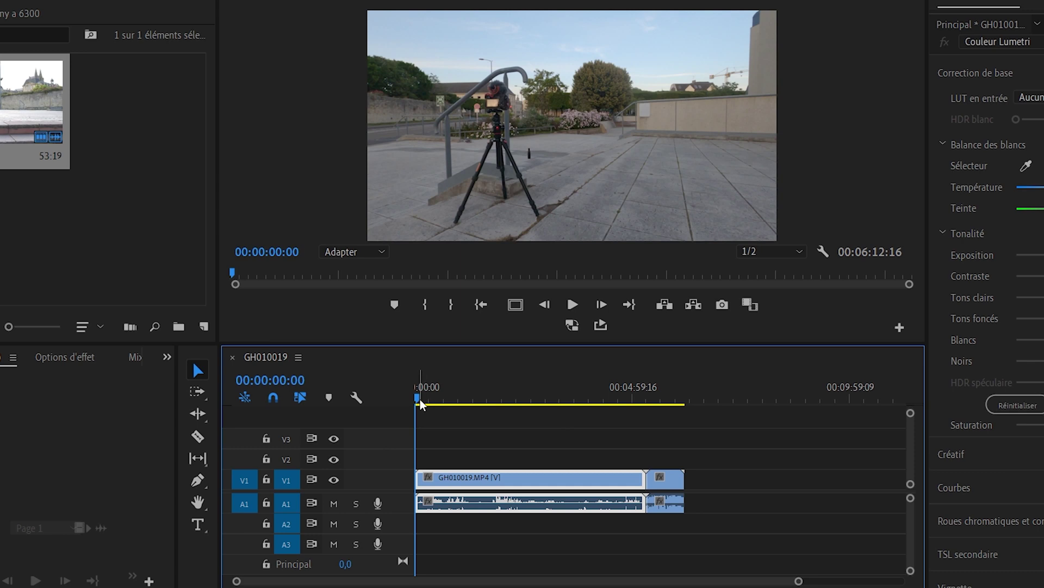
Step: Scrub through the clips in the GH010019 sequence with proxies switched off and on to compare playback
left_click_drag(418, 400, 500, 404)
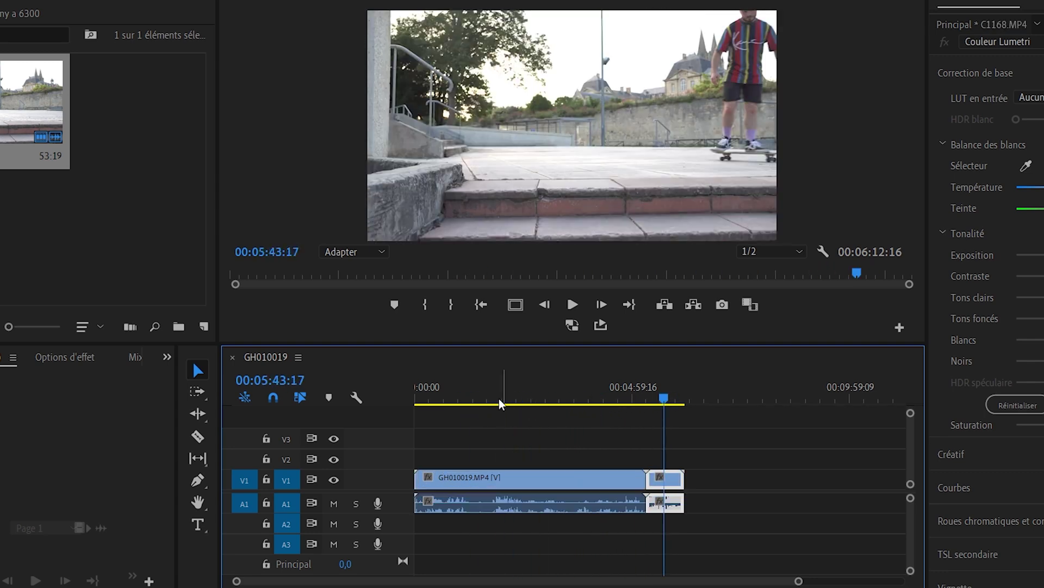
left_click(570, 333)
left_click_drag(655, 395, 471, 439)
left_click(549, 343)
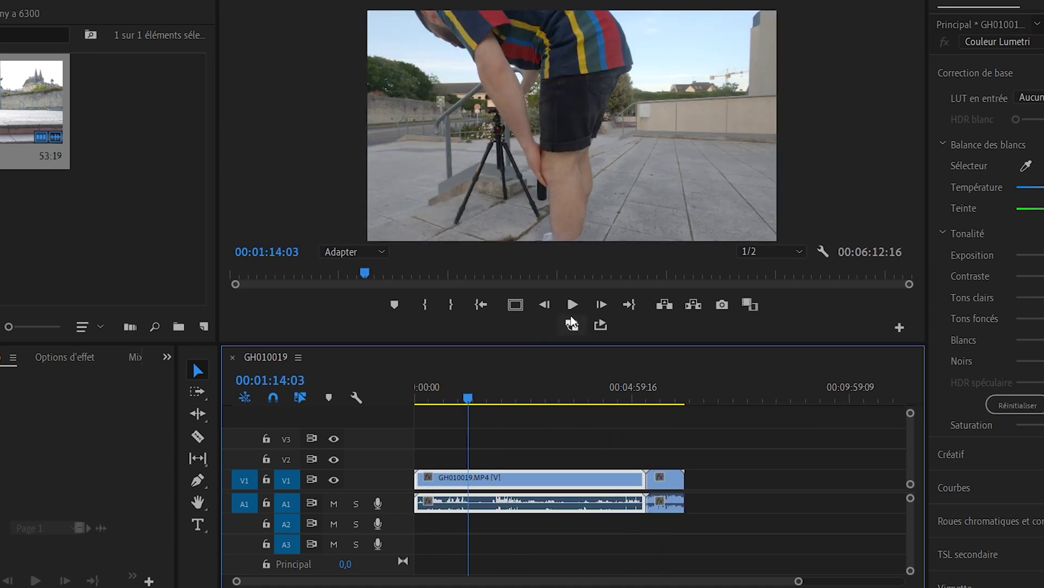
left_click(571, 324)
left_click_drag(468, 399, 396, 416)
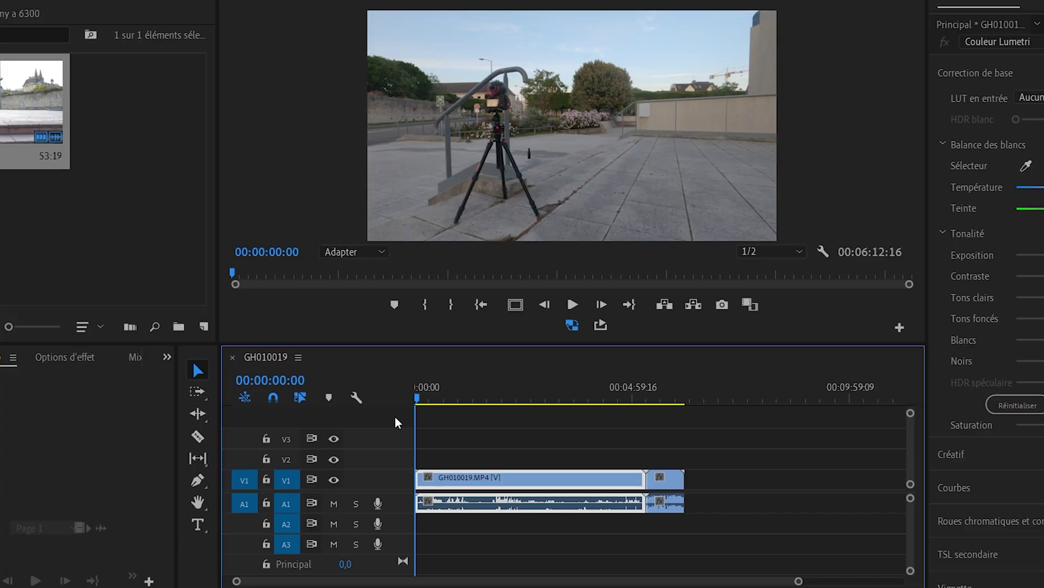
mouse_move(421, 399)
left_mouse_down()
mouse_move(630, 400)
mouse_move(403, 409)
left_mouse_up()
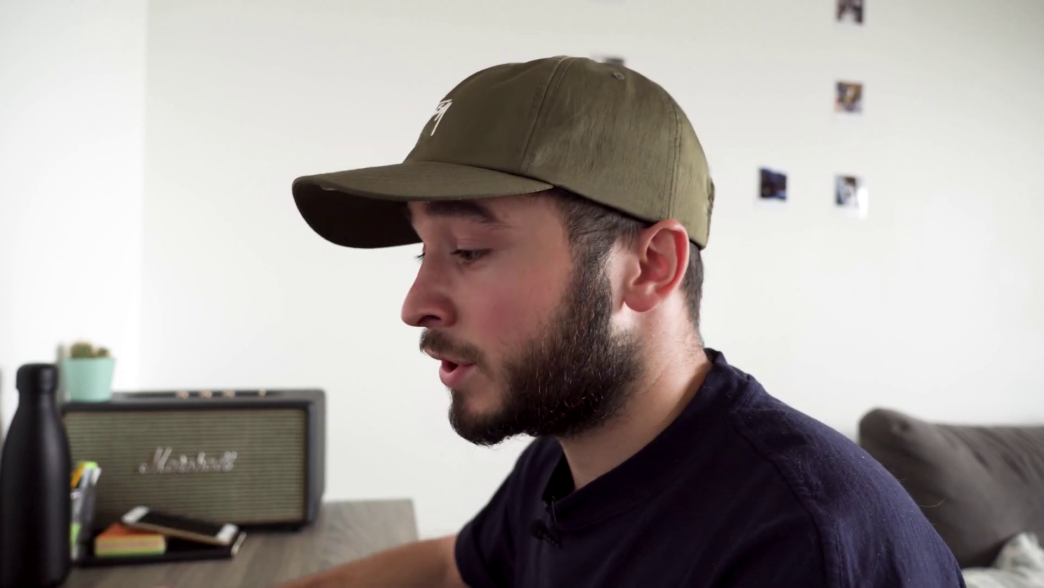
Step: Toggle proxy display repeatedly on the first frame of the sequence, finishing with proxies off
left_click(525, 567)
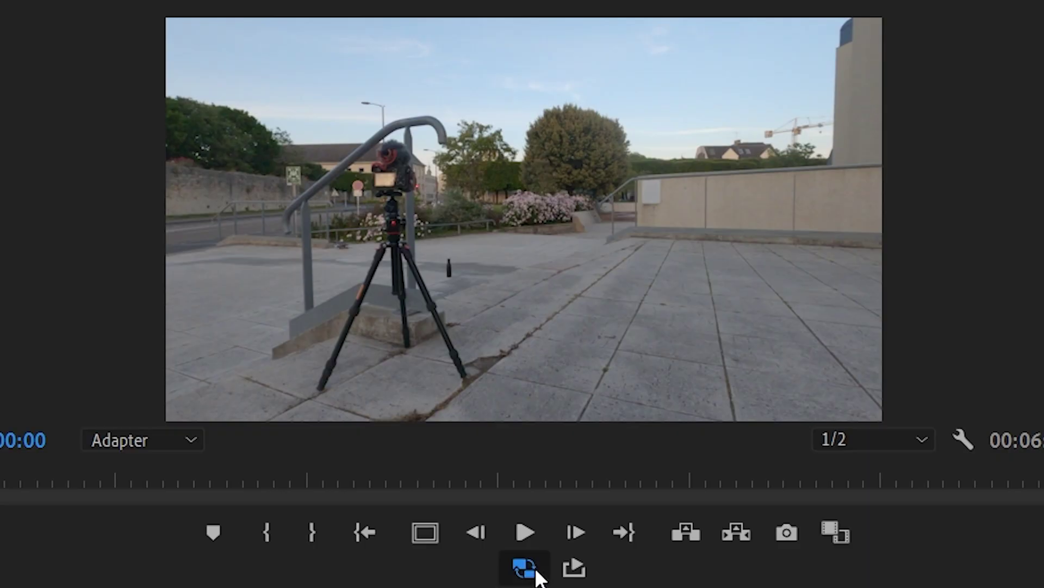
left_click(537, 570)
left_click(536, 569)
left_click(537, 570)
Step: Compare the proxy and full-resolution image at 200 % around the camera on the tripod, and restore the preview zoom to Adapter
left_click(168, 439)
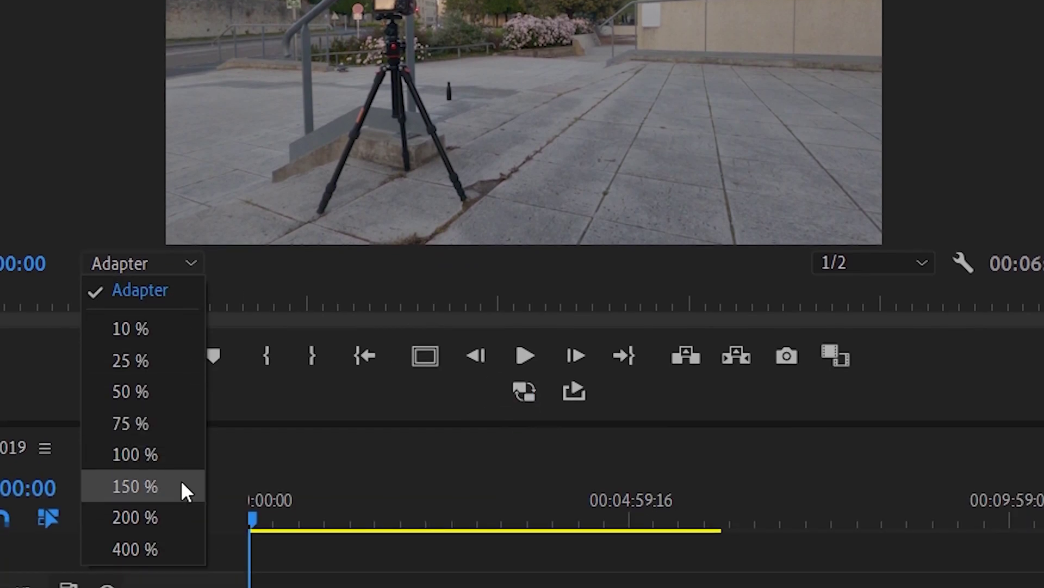
left_click(177, 517)
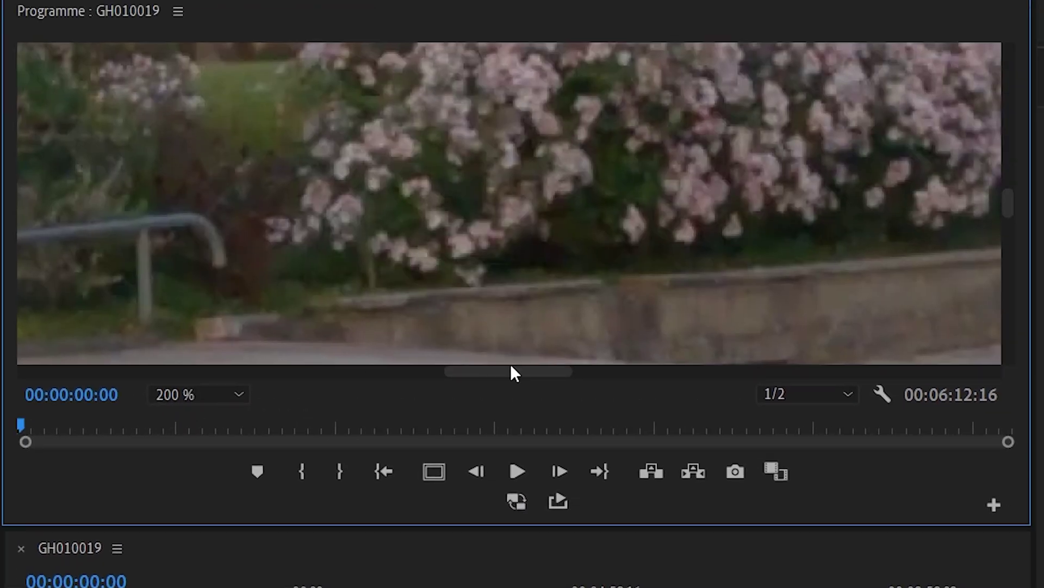
left_click_drag(515, 370, 367, 380)
left_click_drag(1010, 203, 1009, 186)
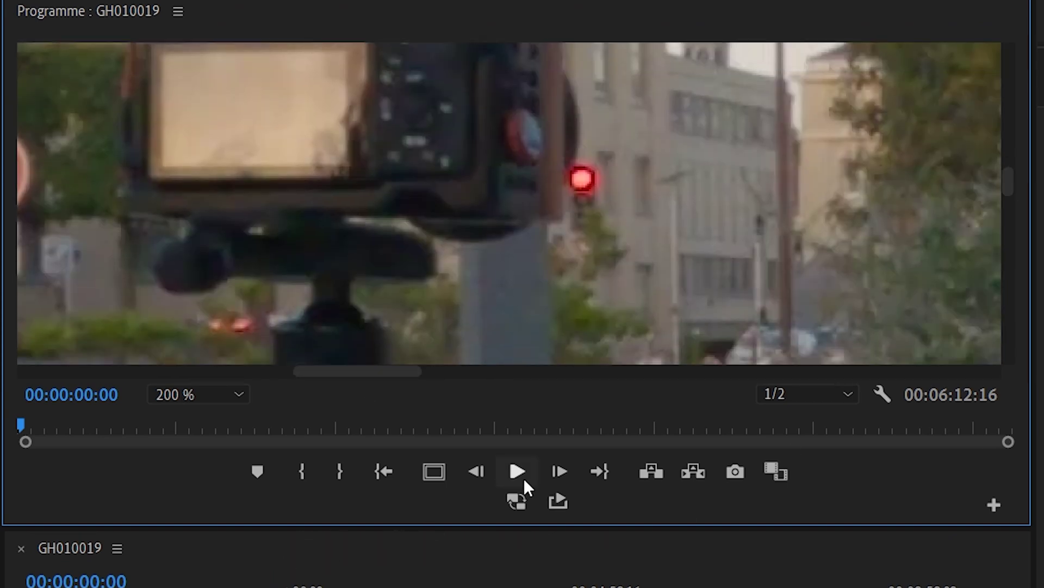
left_click(517, 499)
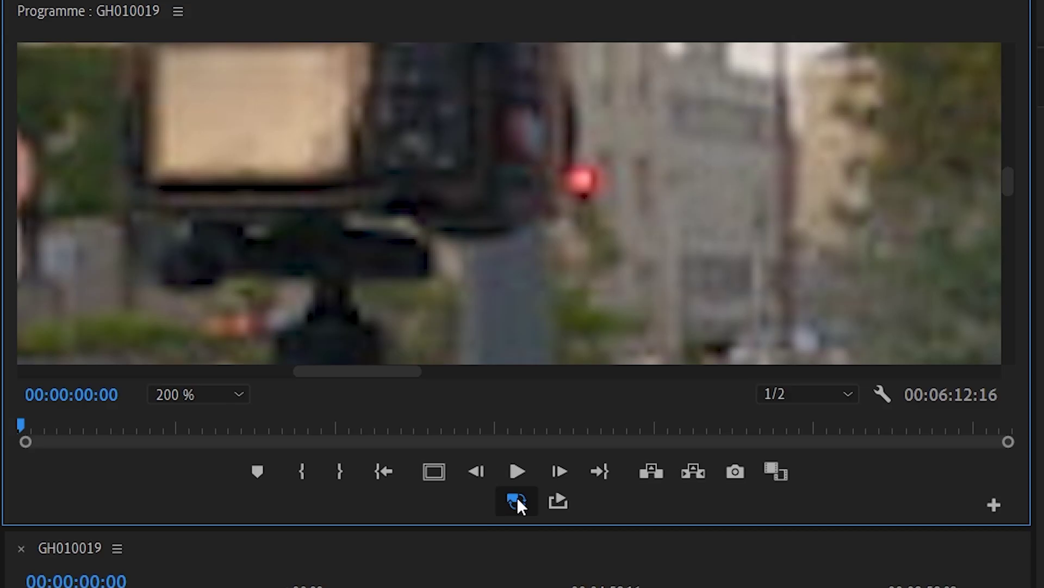
left_click(517, 499)
left_click(187, 396)
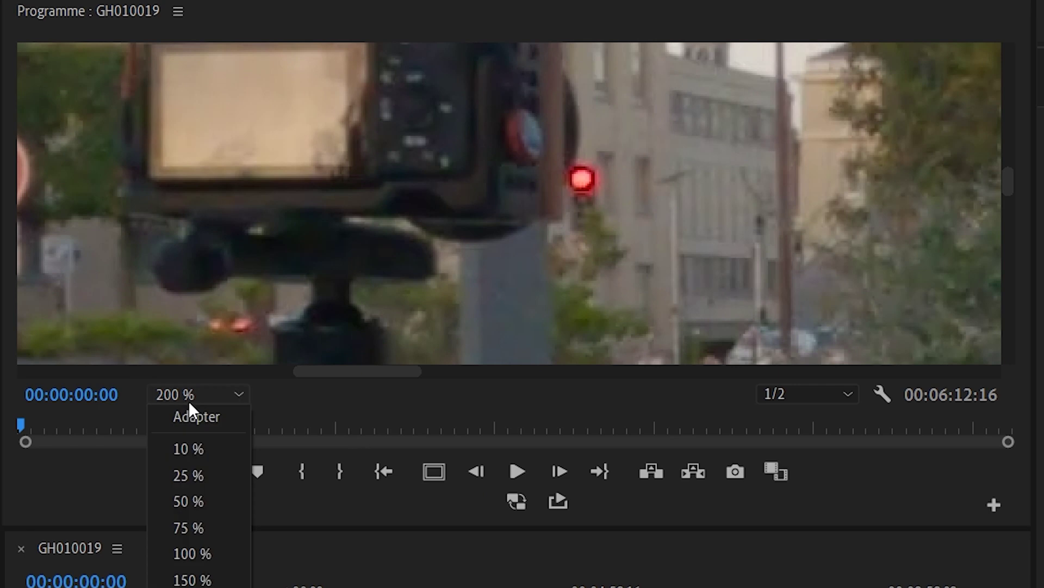
left_click(204, 416)
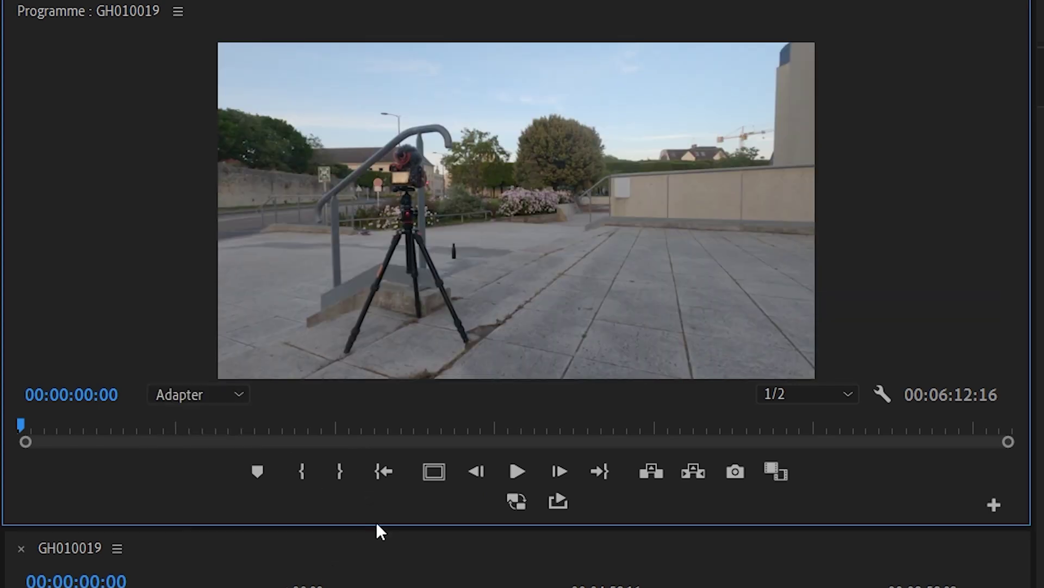
Step: Select the short sound clip on track A3 and move the playhead to 00:00:06:14
left_click_drag(385, 525, 397, 578)
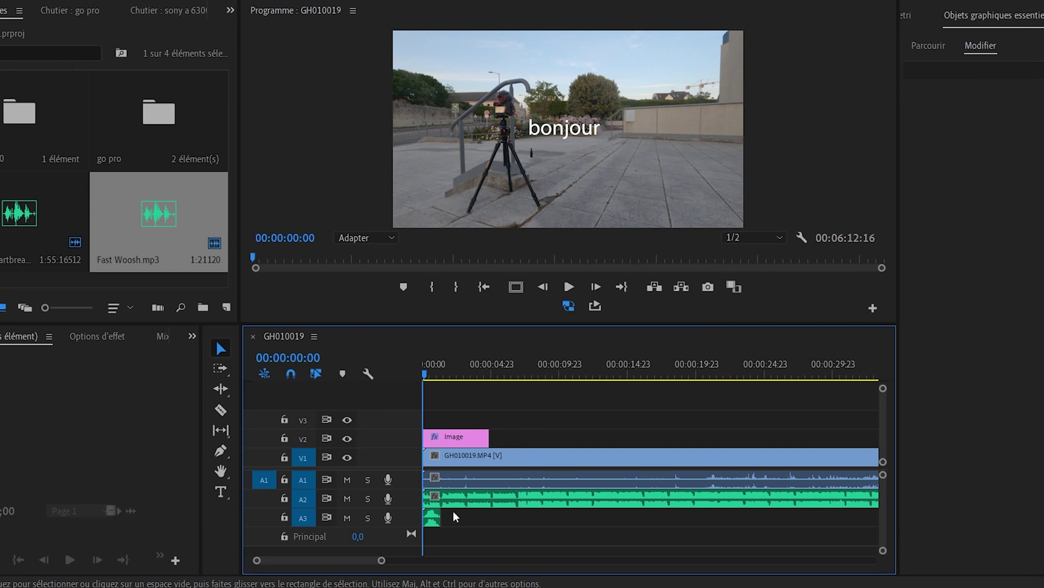
left_click(433, 520)
left_click(514, 371)
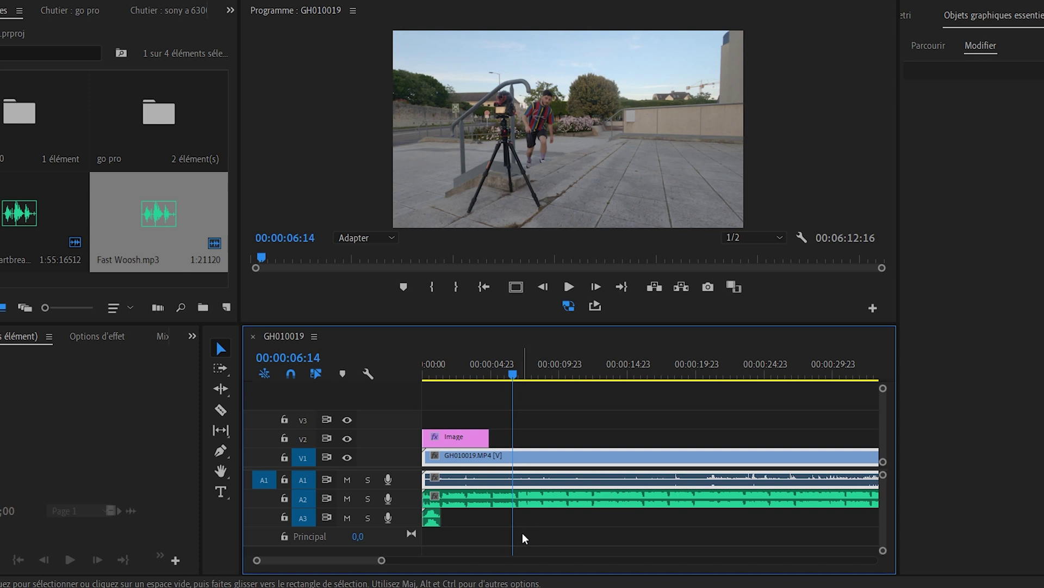
Step: Try pasting the copied sound clip at 00:00:06:14 over track A1, and undo the paste
key("ctrl+v")
left_click(523, 482)
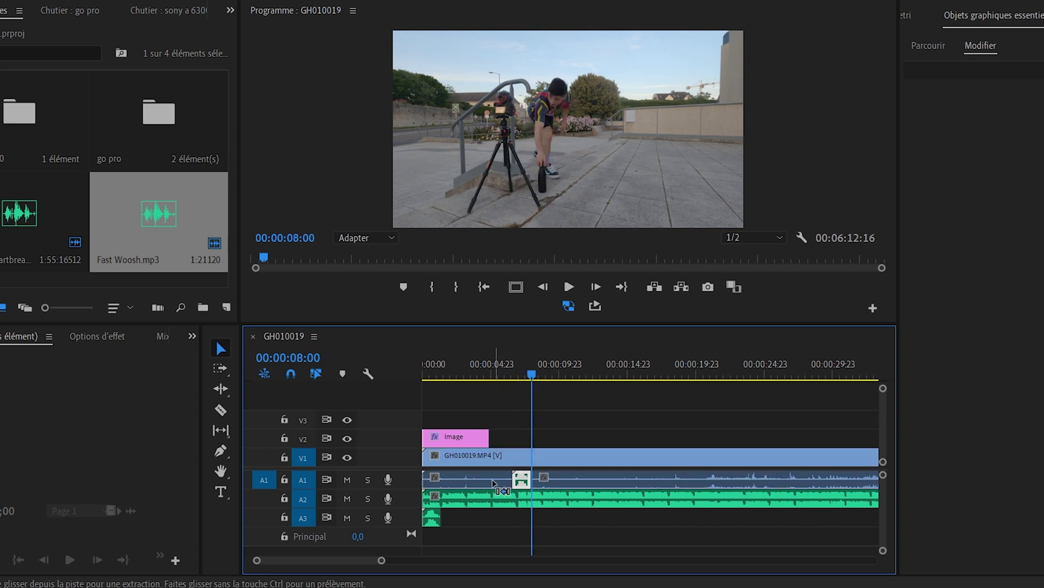
key("ctrl+z")
Step: Paste the sound clip beyond the end of the sequence and move it onto track A3 near the beginning
left_click_drag(381, 559, 740, 560)
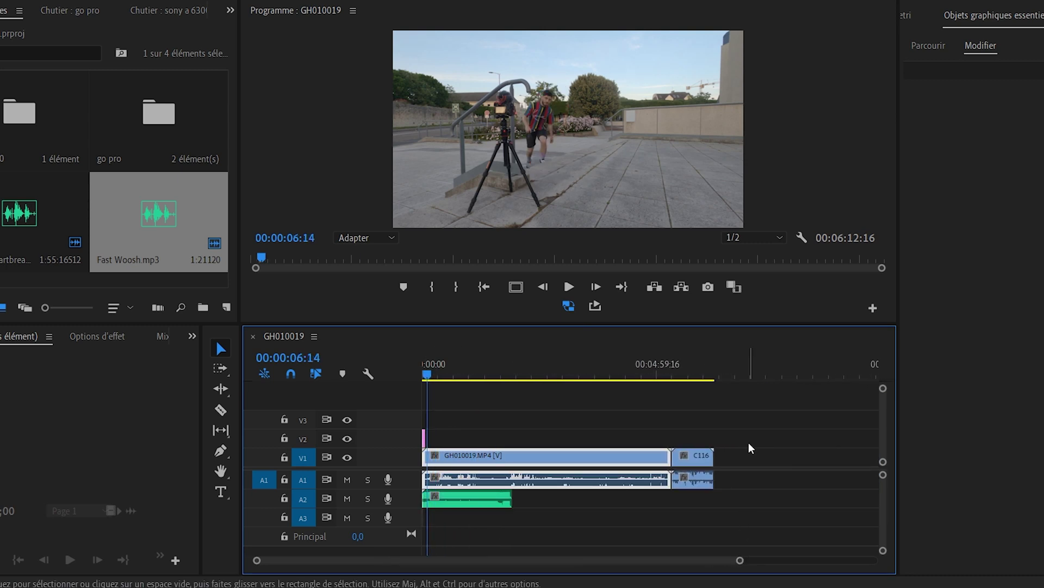
left_click(737, 368)
left_click(749, 455)
left_click_drag(733, 479, 446, 521)
left_click_drag(734, 560, 597, 559)
scroll(616, 519, "up", 10)
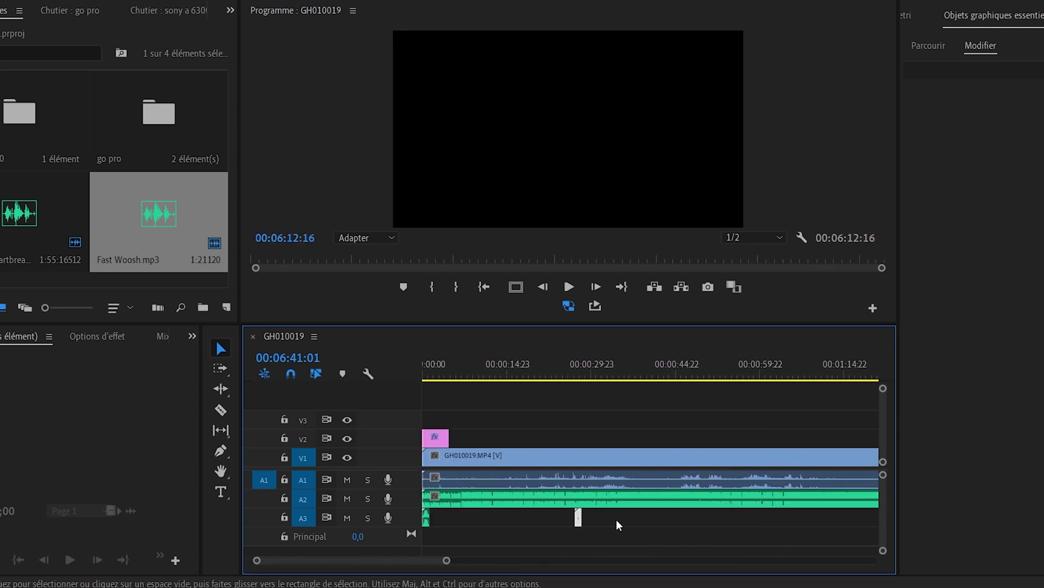
Step: Move the playhead to 00:00:04:23, select the Fast Woosh.mp3 clip on A3, and turn off targeting for tracks A1 and A2
left_click(452, 372)
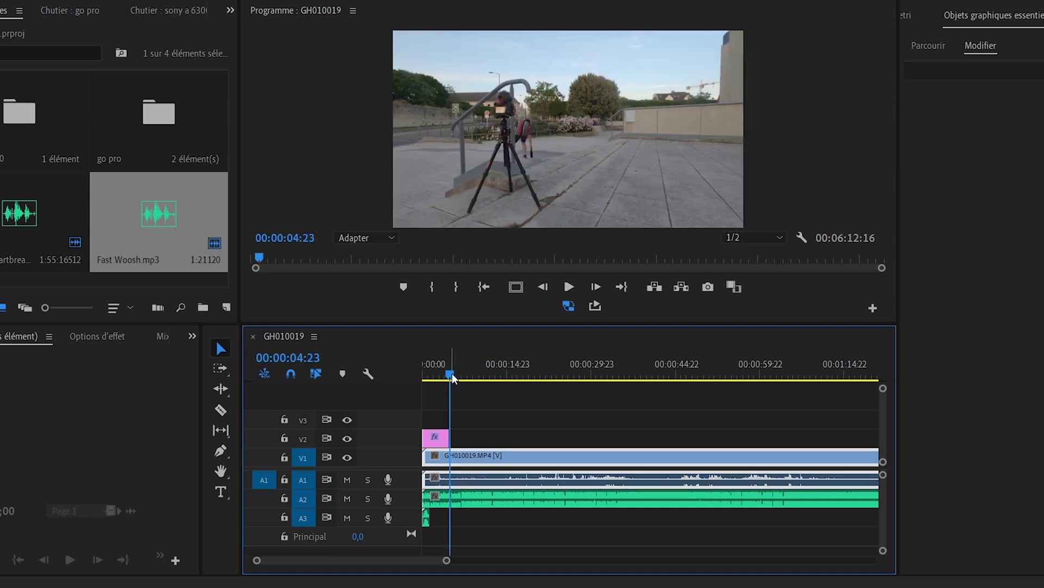
key("equal")
key("equal")
left_click(455, 521)
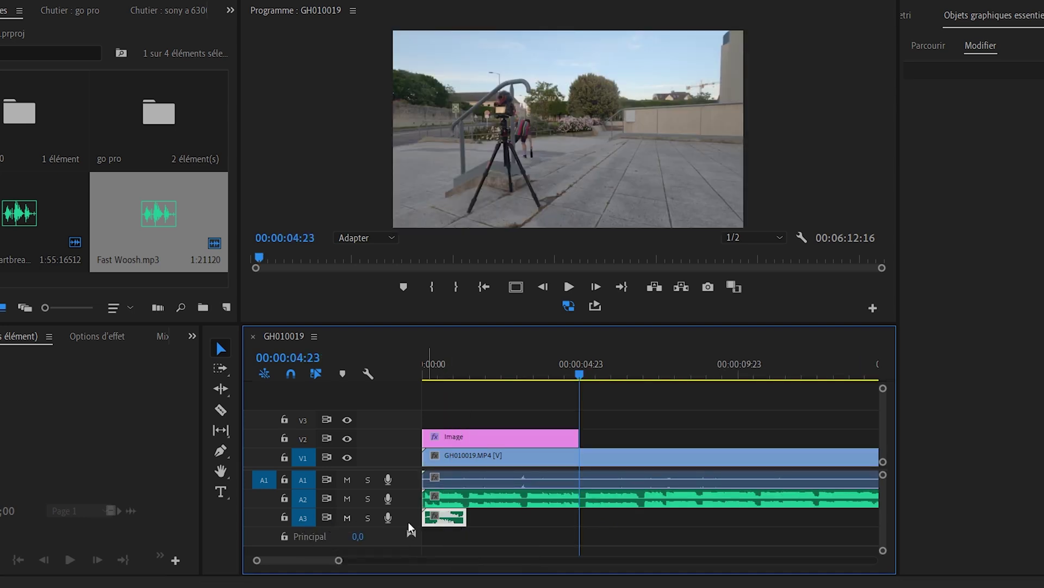
left_click(305, 502)
left_click(306, 481)
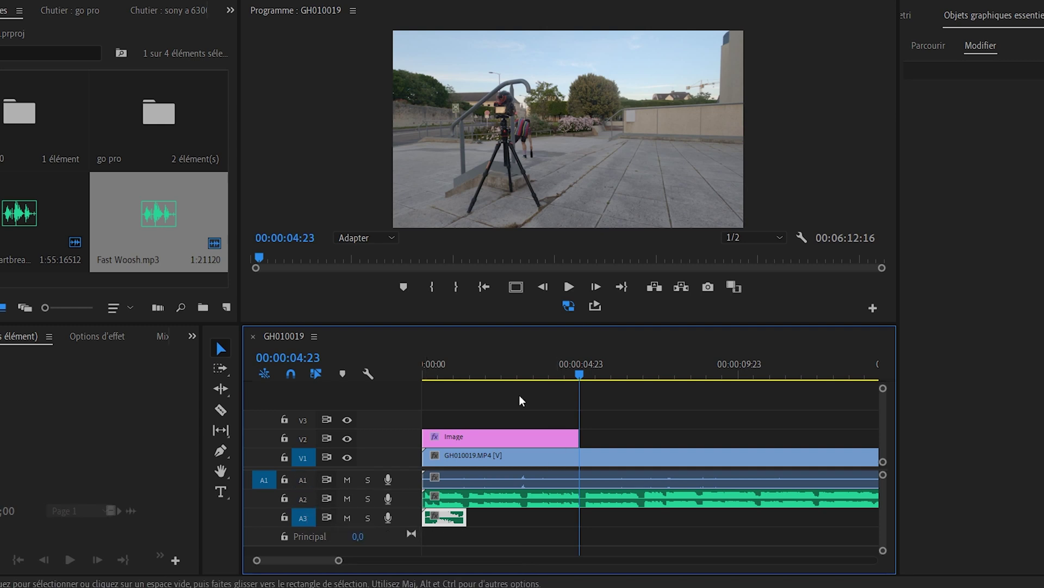
Step: Try pasting the sound clip onto A3 at 00:00:02:19, and turn off targeting for track A3
mouse_move(517, 380)
left_mouse_down()
mouse_move(531, 380)
mouse_move(512, 382)
left_mouse_up()
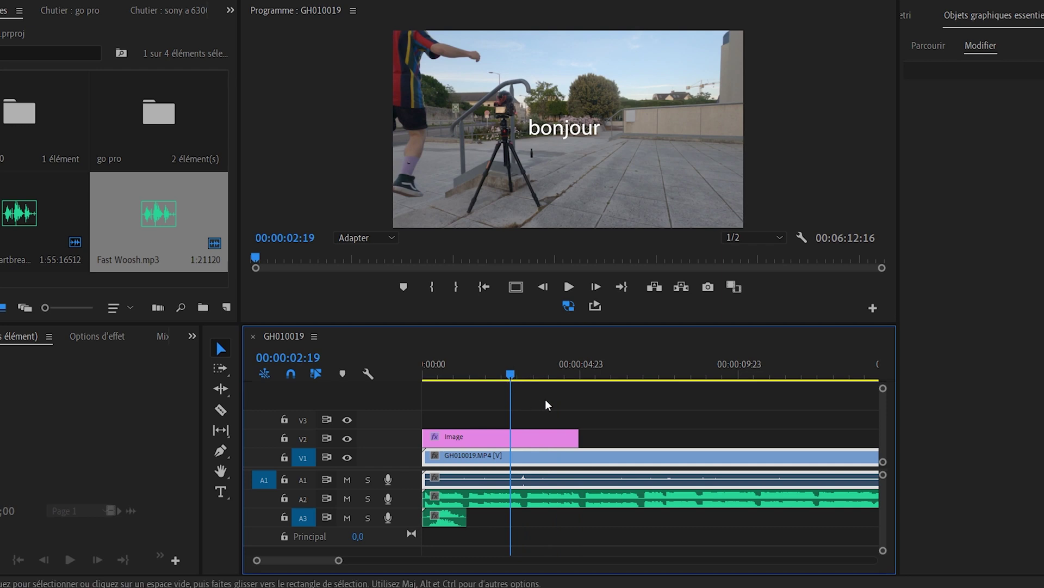
key("period")
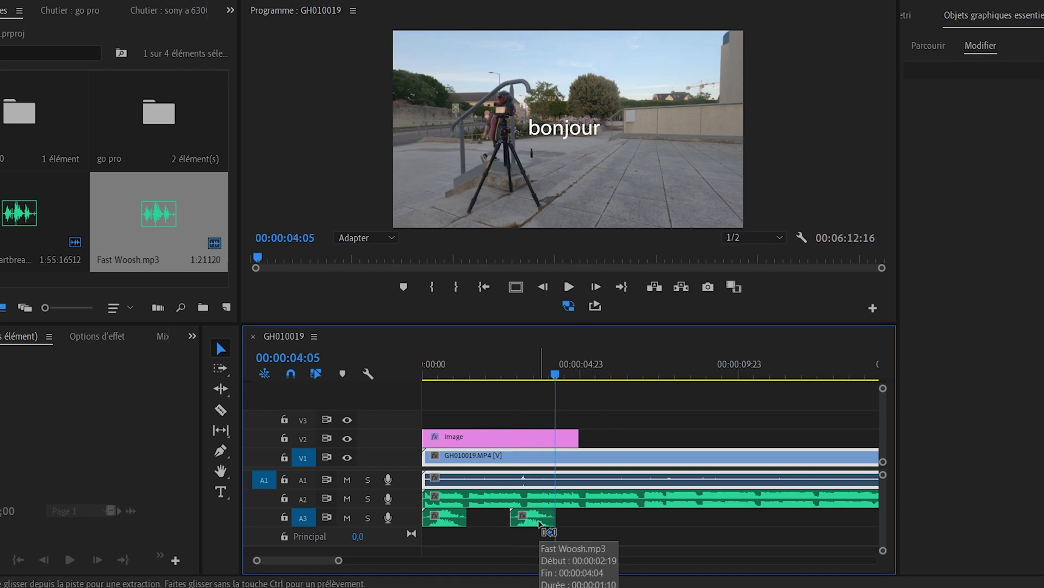
left_click(303, 517)
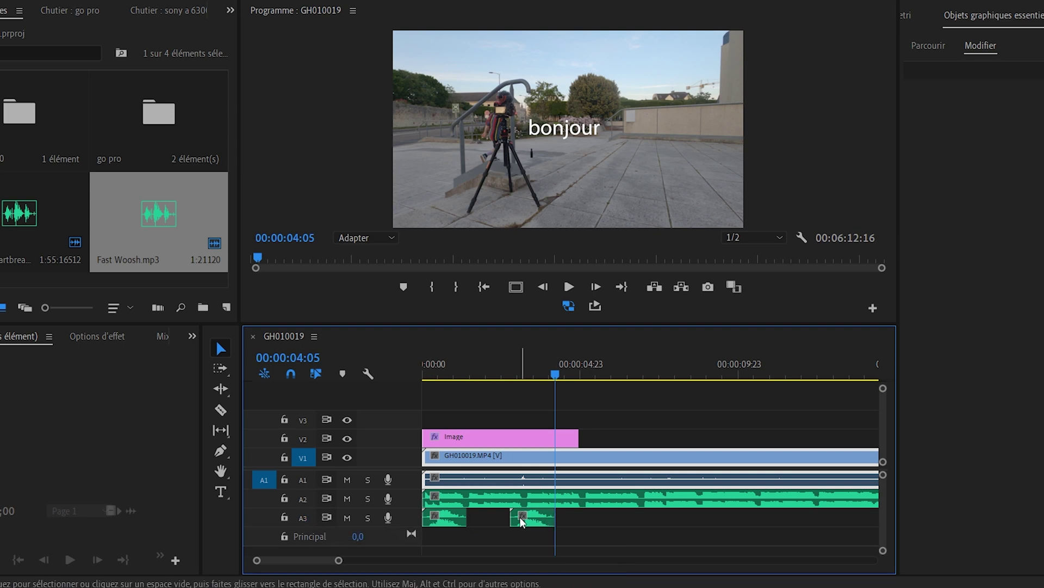
key("ctrl+z")
Step: Duplicate the Fast Woosh.mp3 clip along tracks A3 and A4, and the title clip onto tracks V2, V3 and V4
left_click(453, 518)
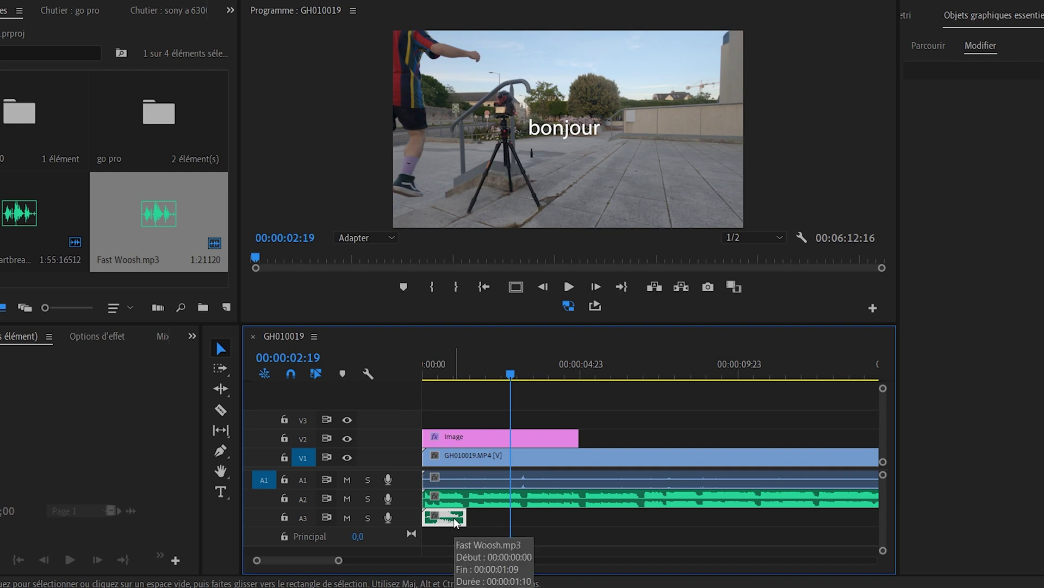
left_click_drag(454, 518, 614, 521)
left_click_drag(537, 440, 805, 436)
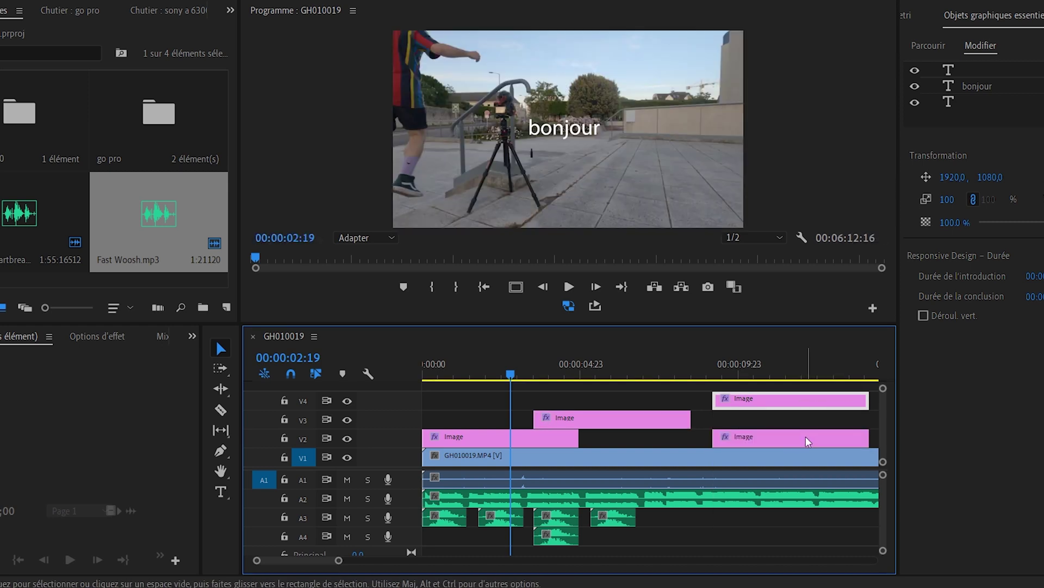
Step: Undo the duplications of the title clip and the sound clip
key("ctrl+z")
key("ctrl+z")
key("ctrl+z")
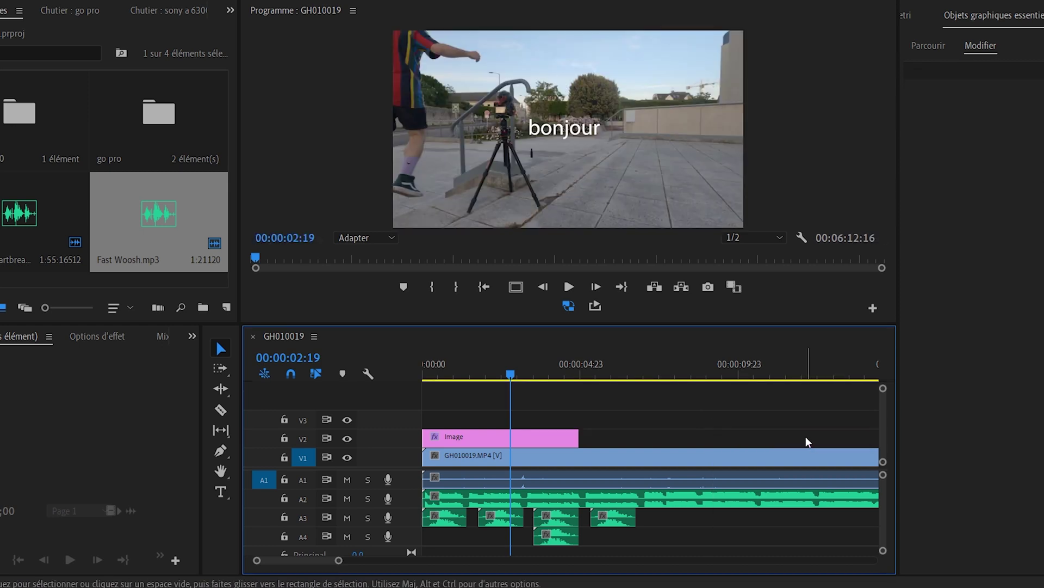
key("ctrl+z")
key("ctrl+z")
key("ctrl+z")
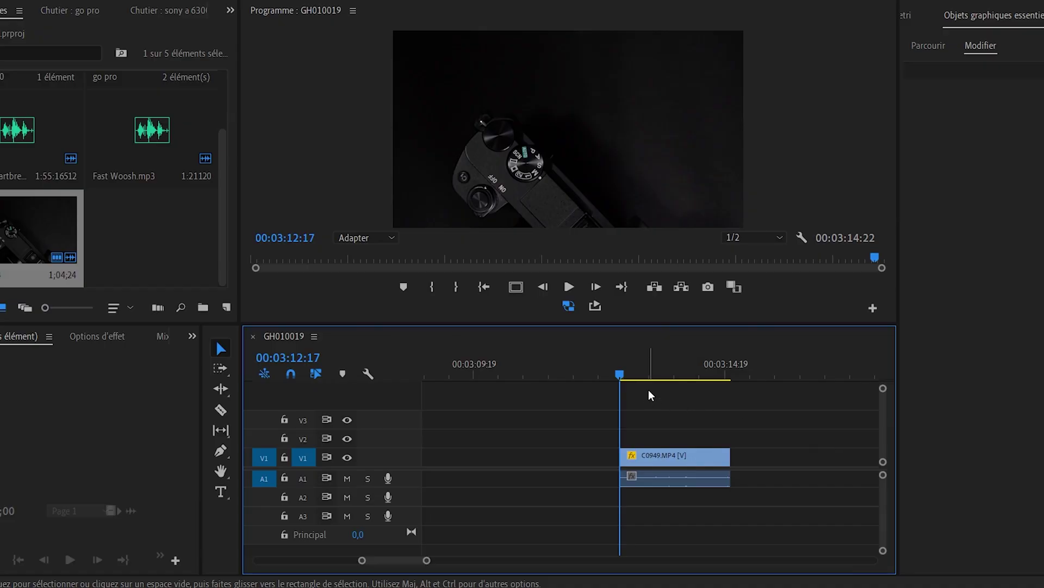
Step: Play the C0949.MP4 clip in the sequence and set its speed to 50 %
key("space")
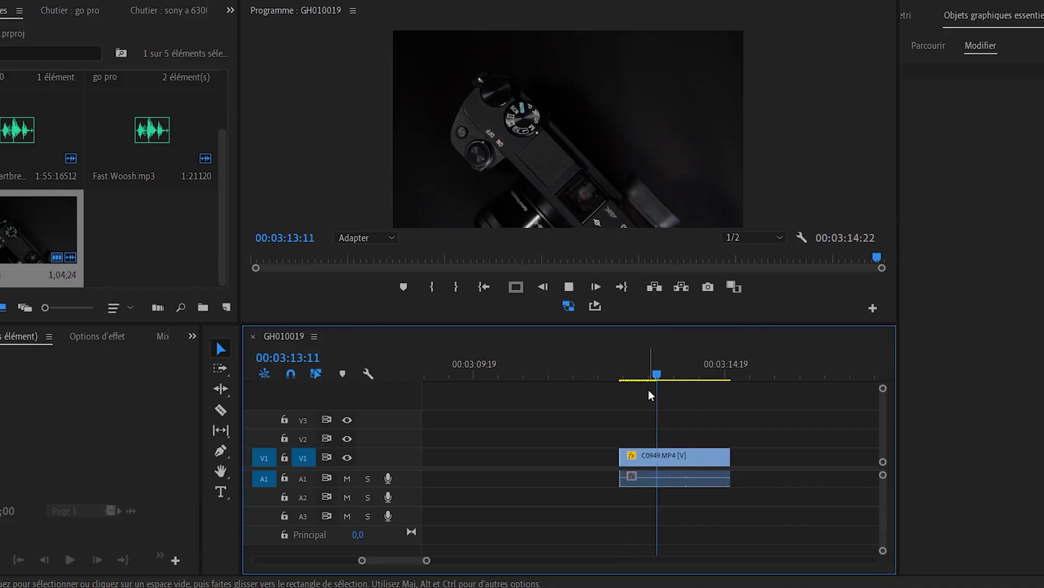
left_click(665, 458)
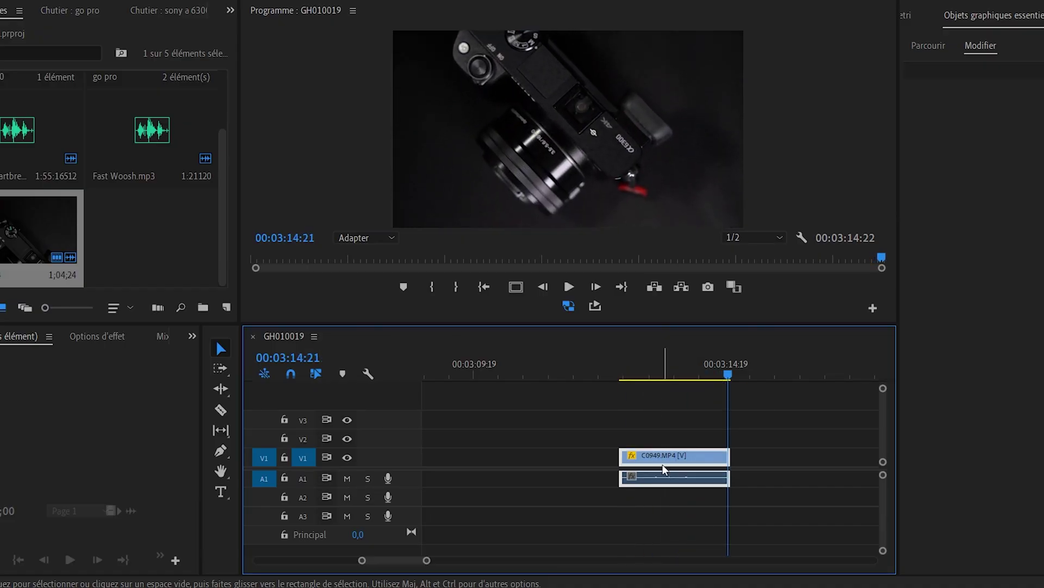
right_click(665, 458)
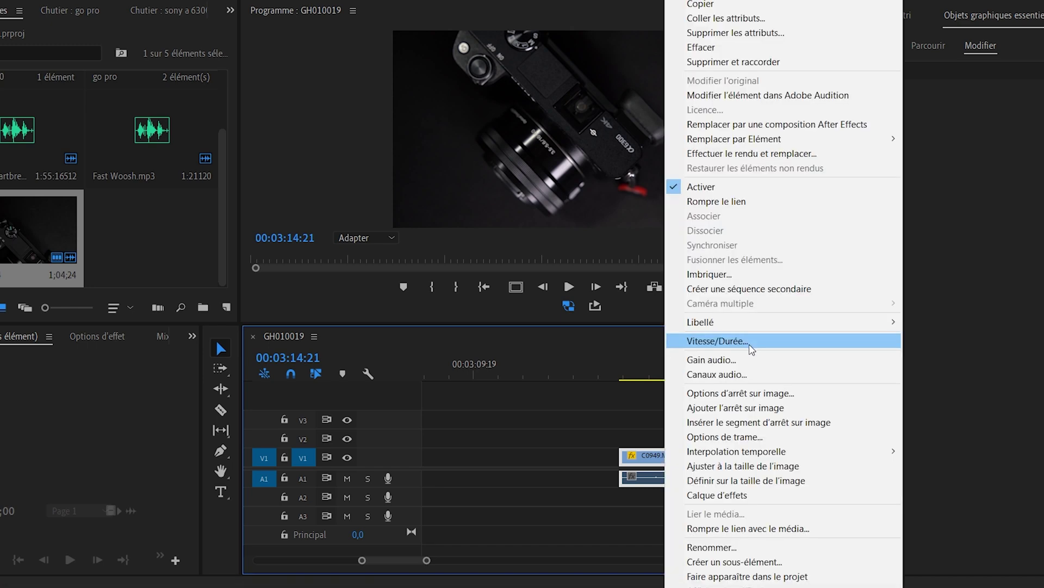
left_click(749, 344)
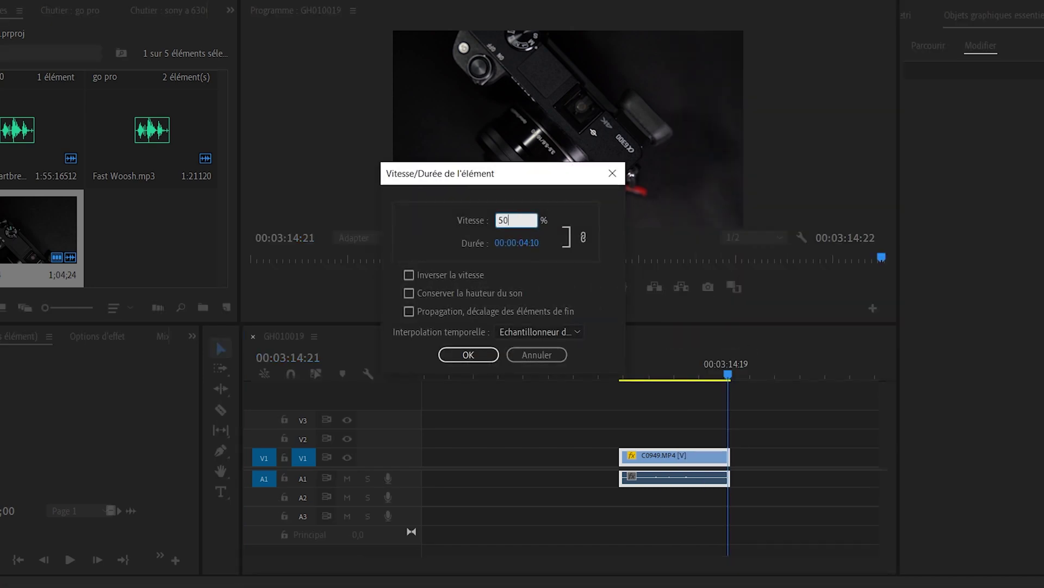
key("Return")
Step: Play back the slowed C0949.MP4 clip to check its motion, stopping at 00:03:16:06
left_click(620, 374)
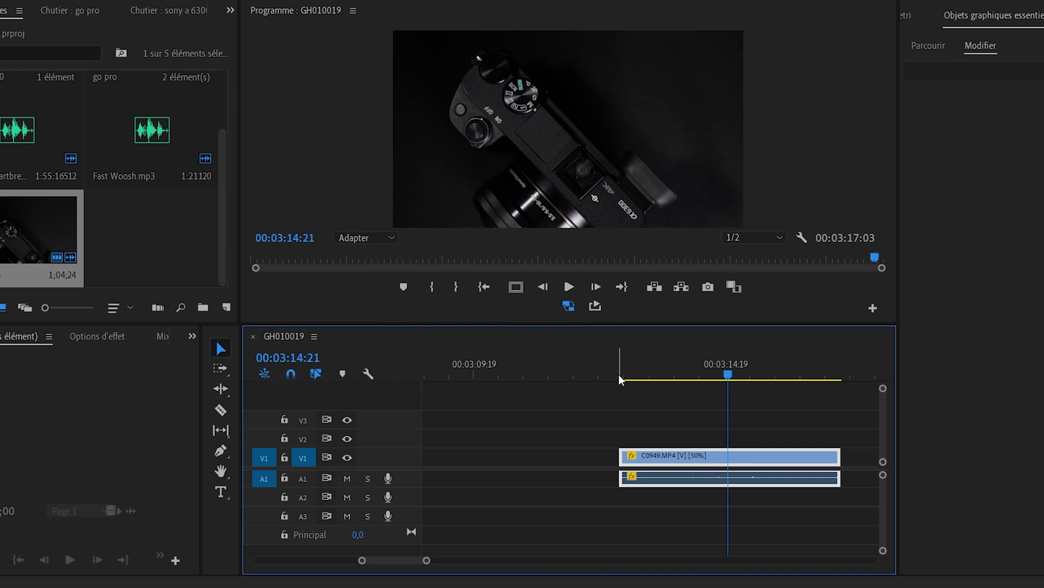
key("space")
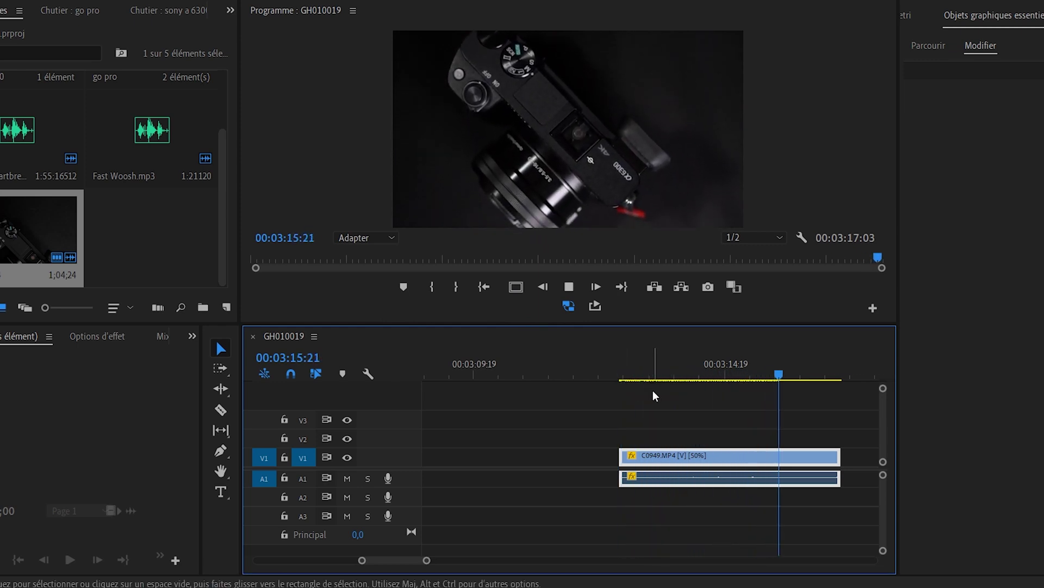
key("space")
Step: Show the effects library and search it for "stabili"
left_click(230, 10)
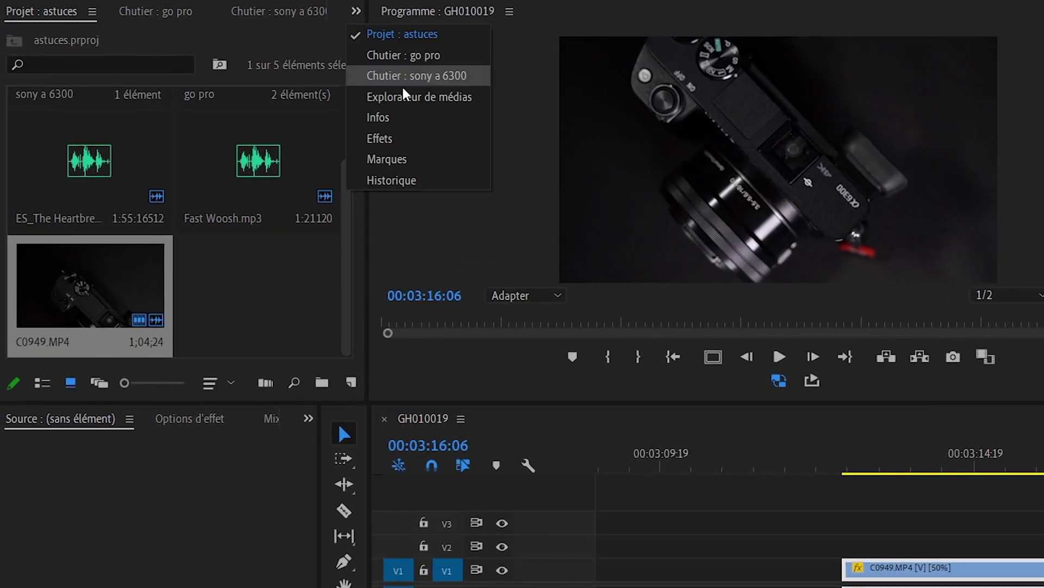
left_click(414, 138)
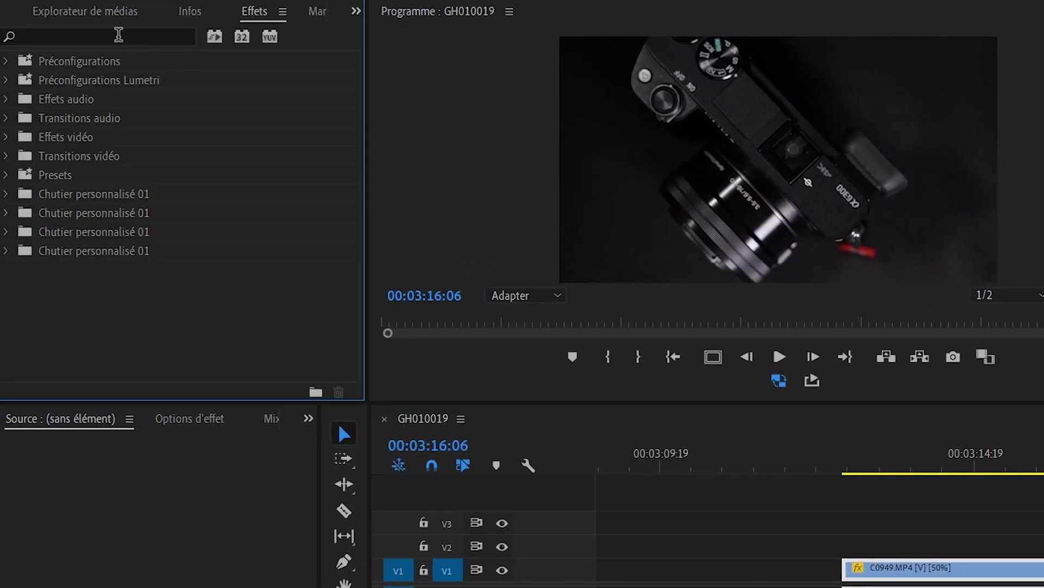
left_click(117, 34)
type("stabili")
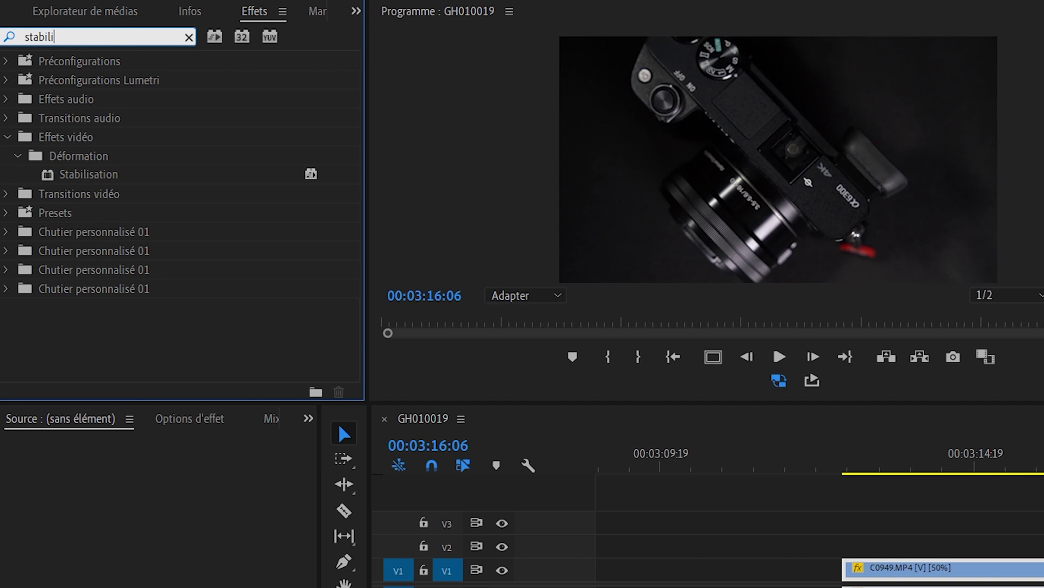
Step: Try to apply the Stabilisation effect directly to the slowed C0949.MP4 clip, and undo it
left_click_drag(106, 178, 933, 587)
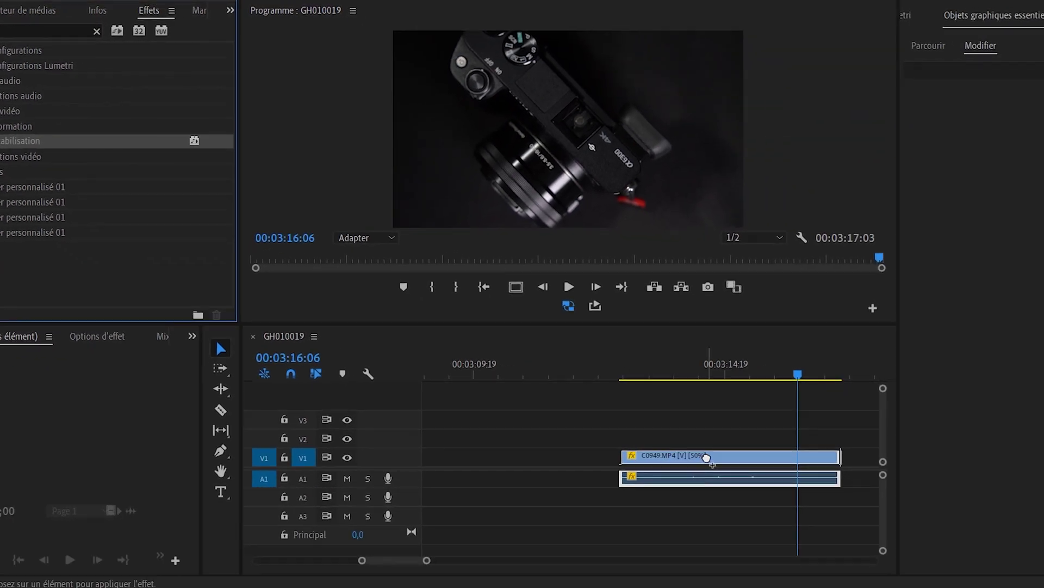
left_click_drag(707, 456, 707, 456)
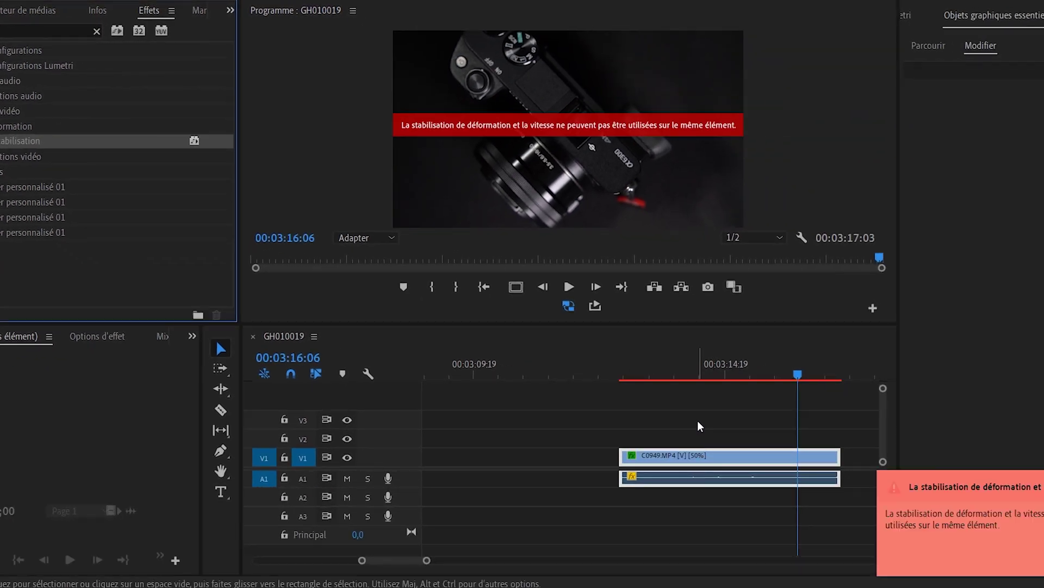
key("ctrl+z")
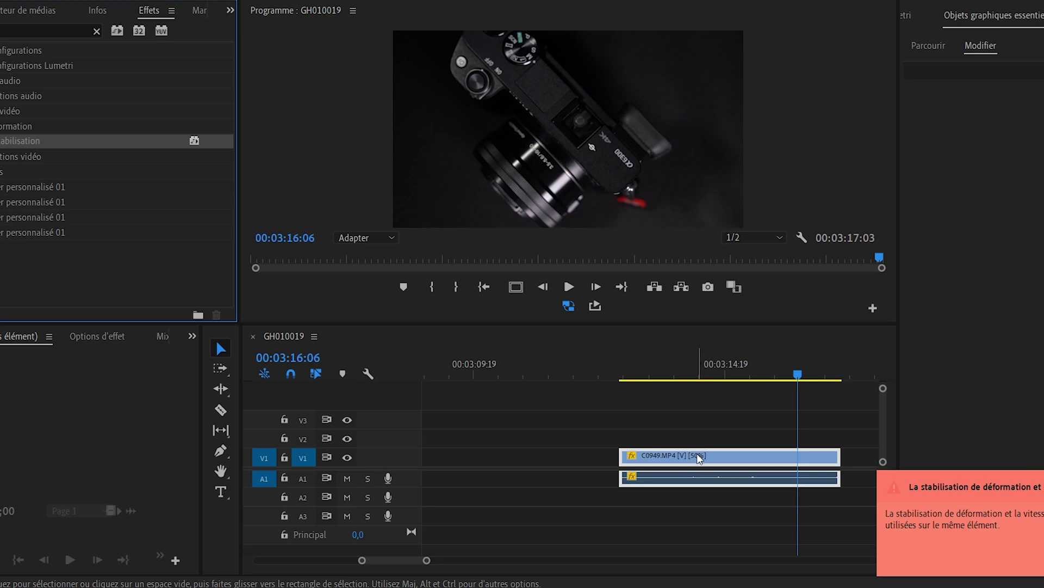
Step: Nest the slowed clip as "Séquence imbriquée 01" and apply the Stabilisation effect to the nested sequence
right_click(698, 458)
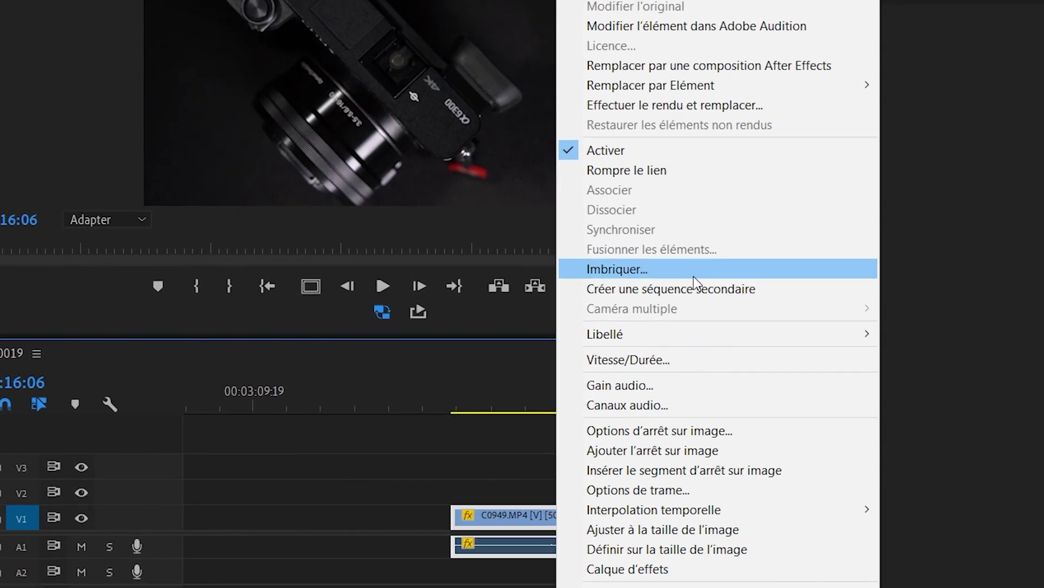
left_click(784, 274)
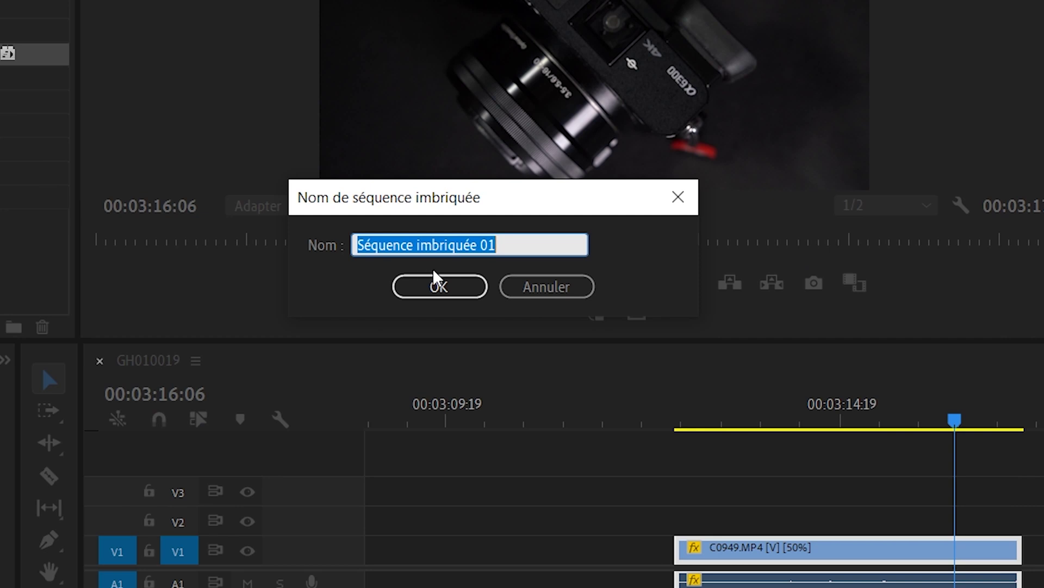
left_click(436, 280)
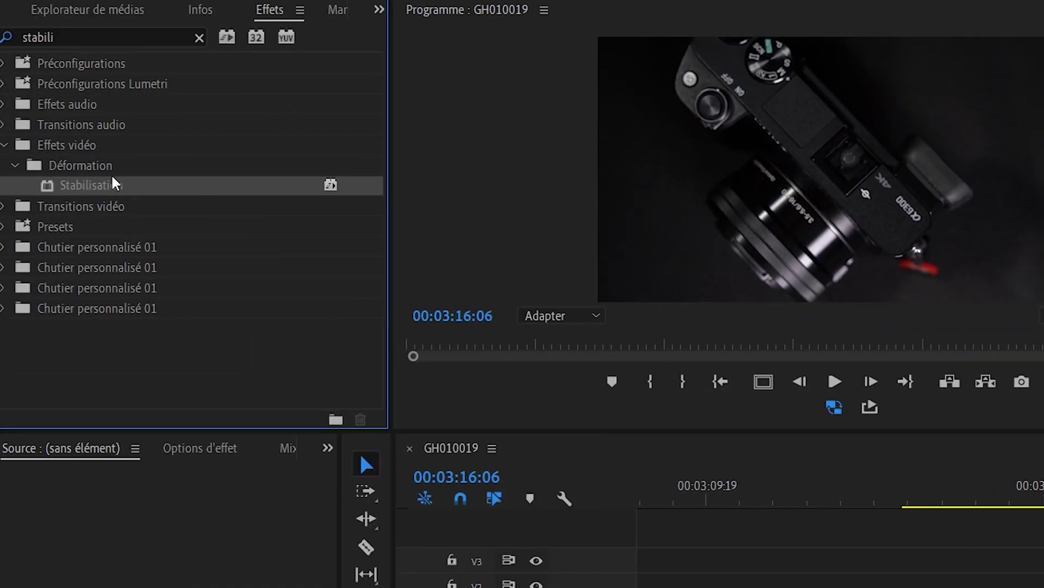
left_click_drag(115, 187, 1020, 587)
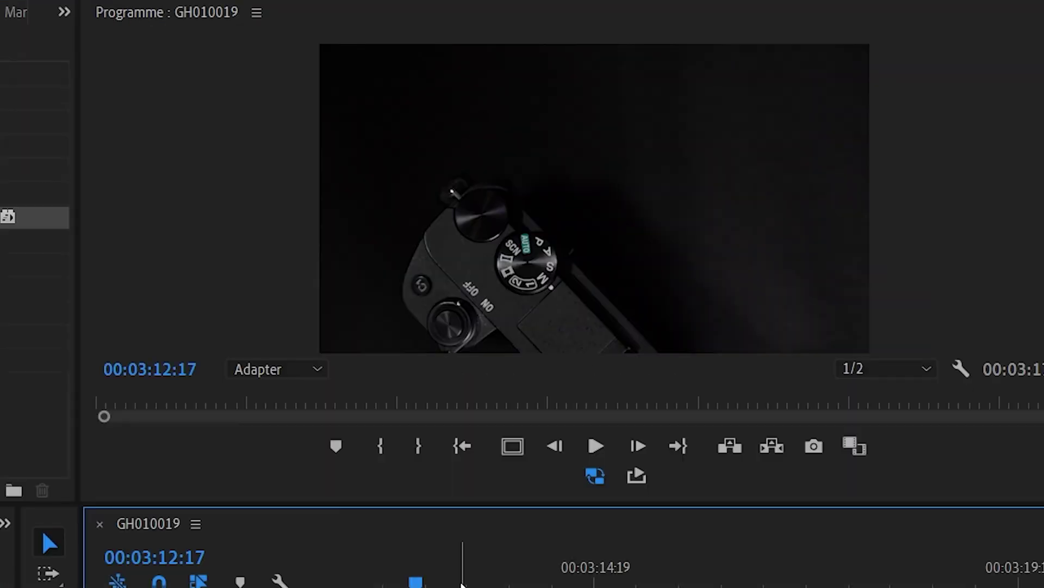
Step: Play and scrub through the nested sequence to check the stabilised slow-motion shot
key("space")
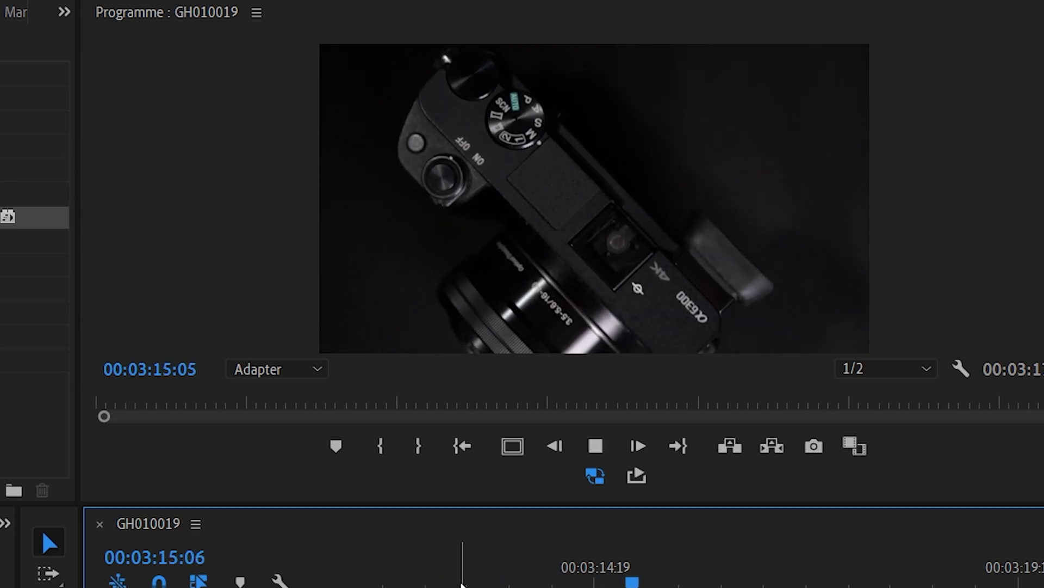
key("space")
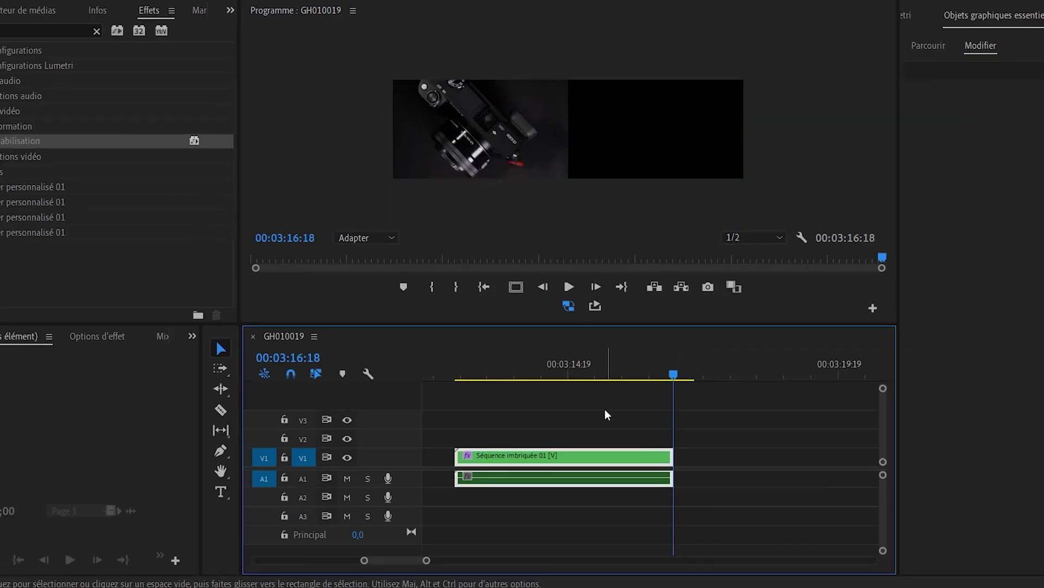
left_click_drag(469, 377, 431, 388)
left_click(526, 413)
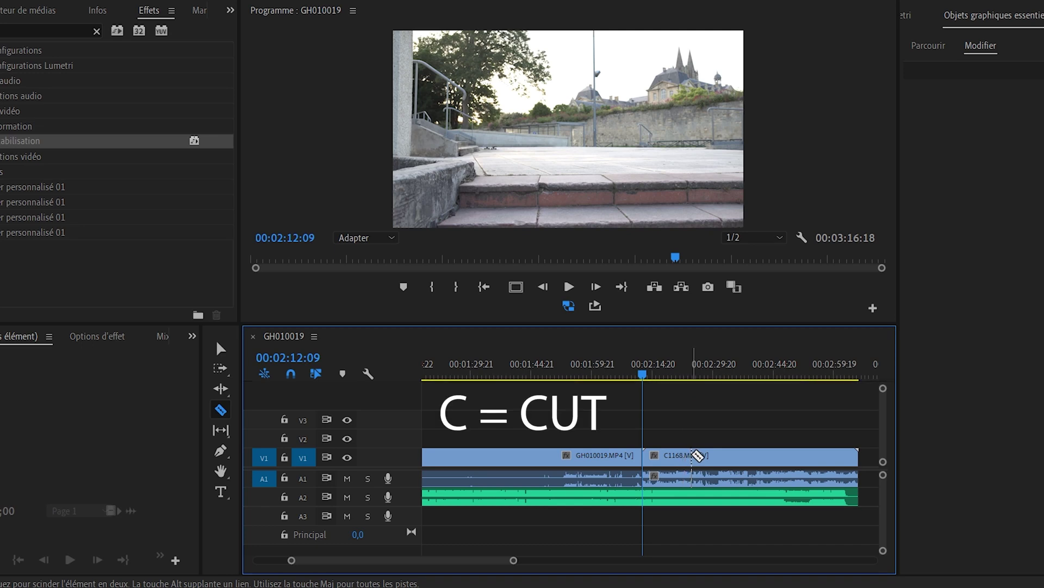
Step: Cut the C1168.MP4 clip into three parts with the Razor tool, and undo the cuts
left_click(692, 455)
left_click(771, 456)
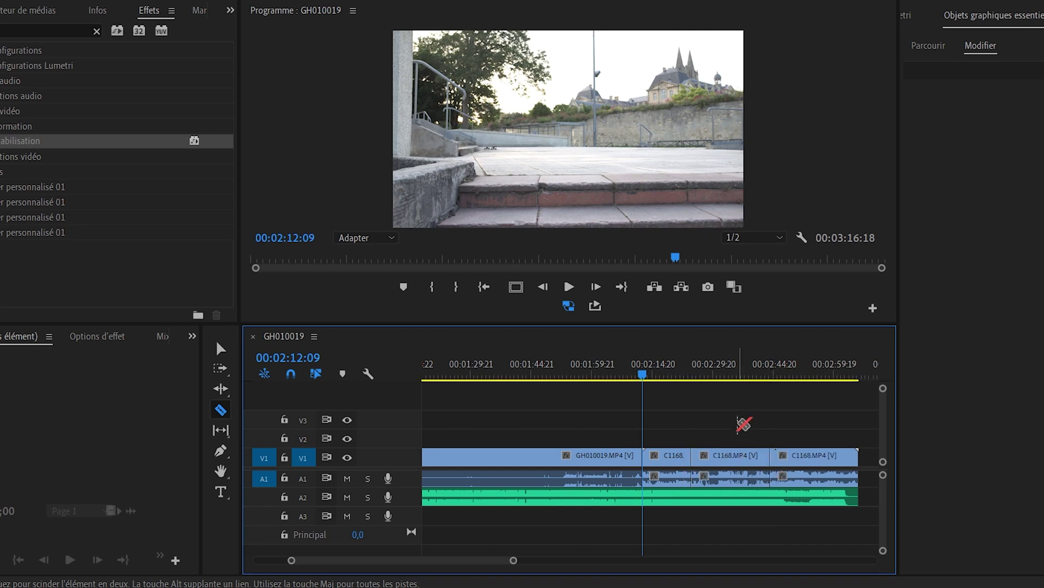
key("r")
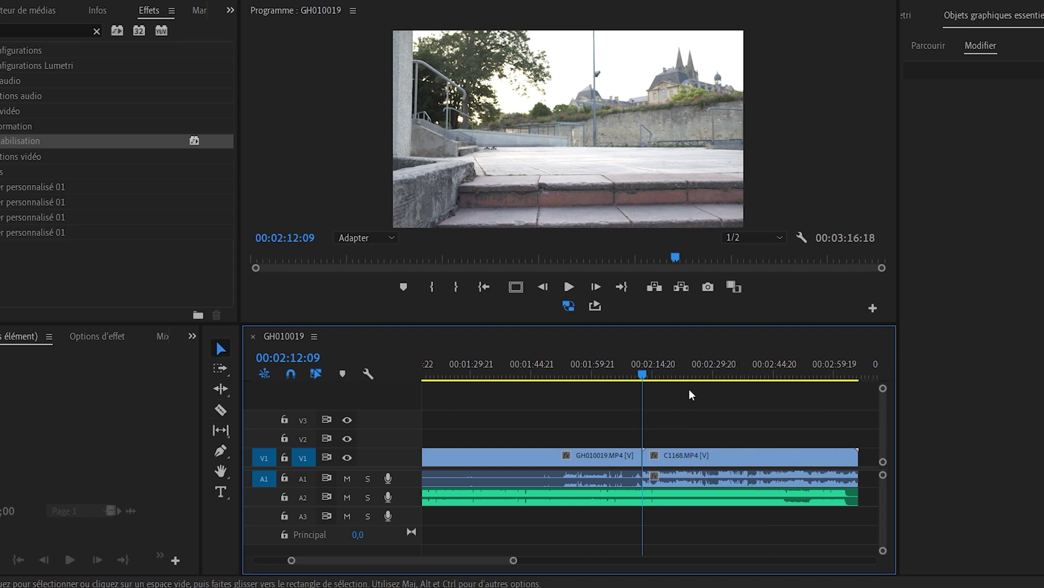
Step: Cut the audio and video of the C1168.MP4 clip independently with the Razor tool, and undo the cuts
left_click(680, 479)
key("c")
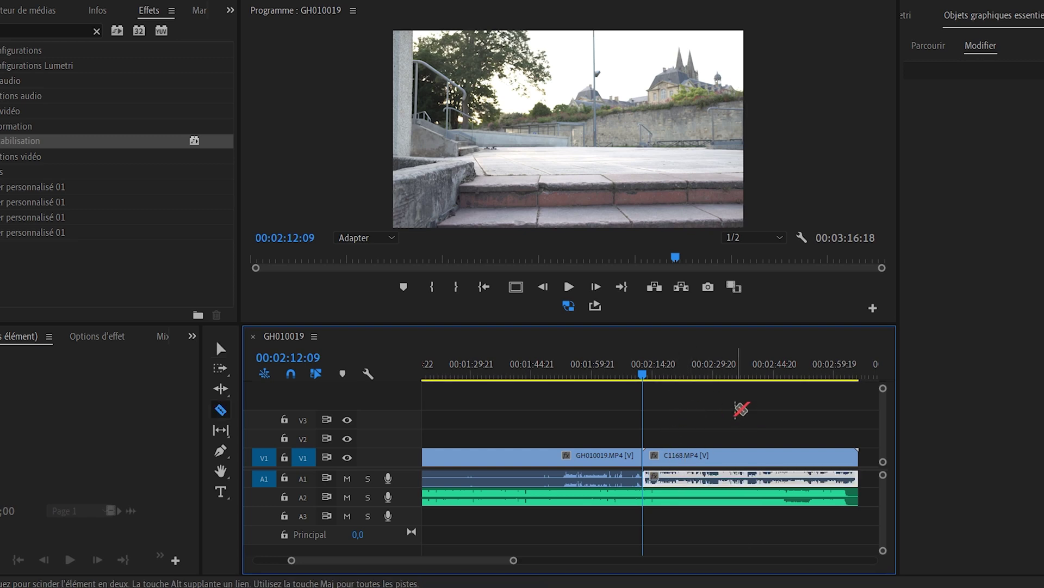
left_click(678, 479, "alt")
left_click(719, 479, "alt")
left_click(764, 479, "alt")
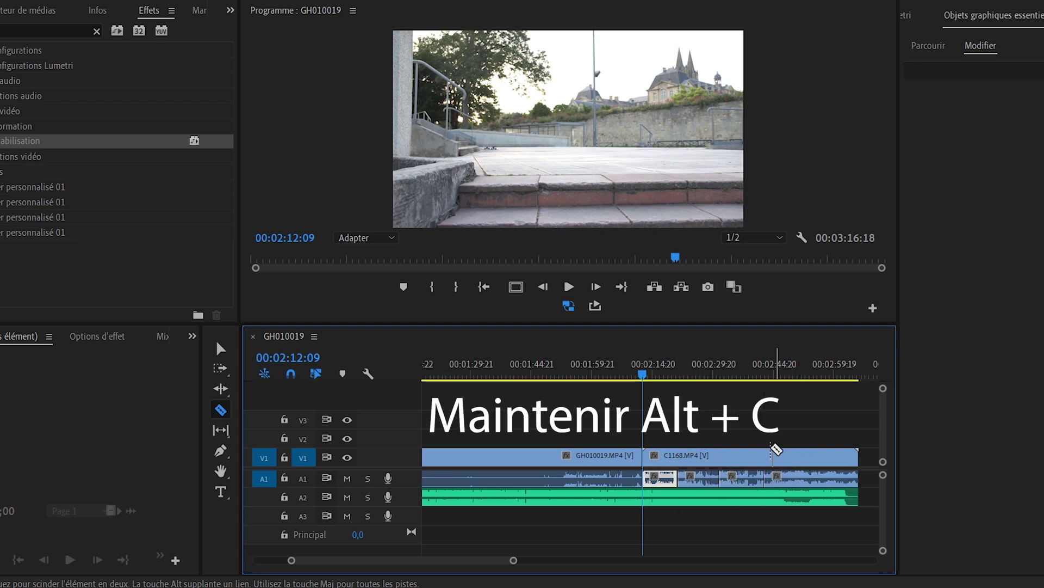
left_click(739, 457, "alt")
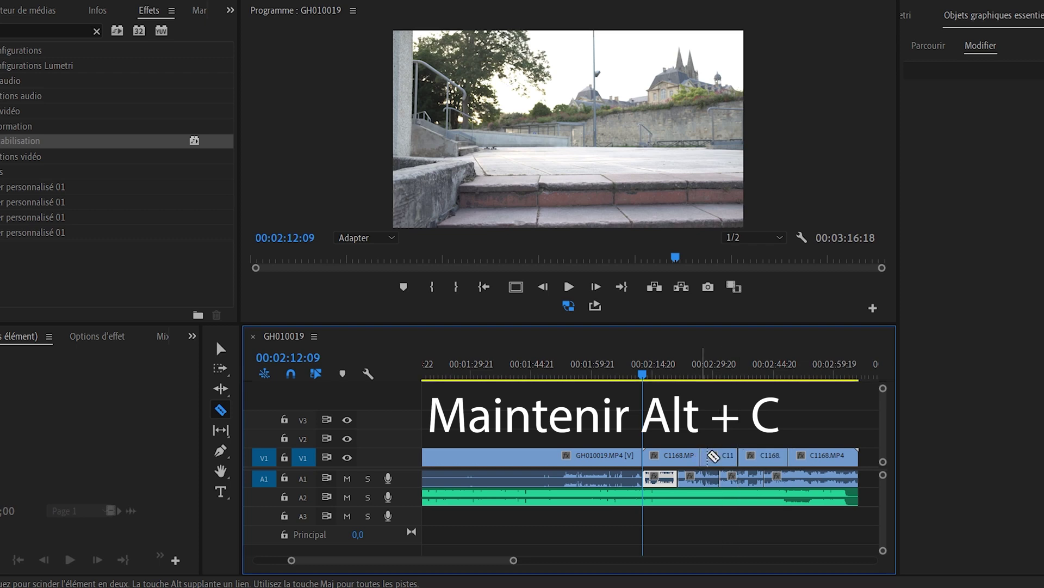
key("ctrl+z")
key("ctrl+z")
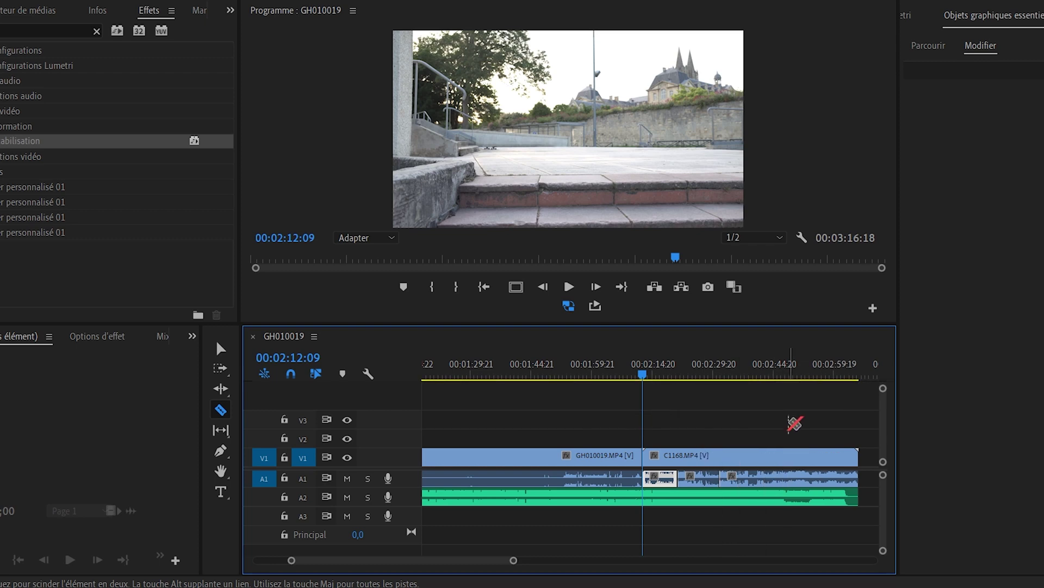
key("ctrl+z")
key("ctrl+z")
Step: Select the C1168.MP4 clip, split it at the playhead at 00:02:29:11 and 00:02:20:20, and undo both cuts
key("v")
left_click(702, 375)
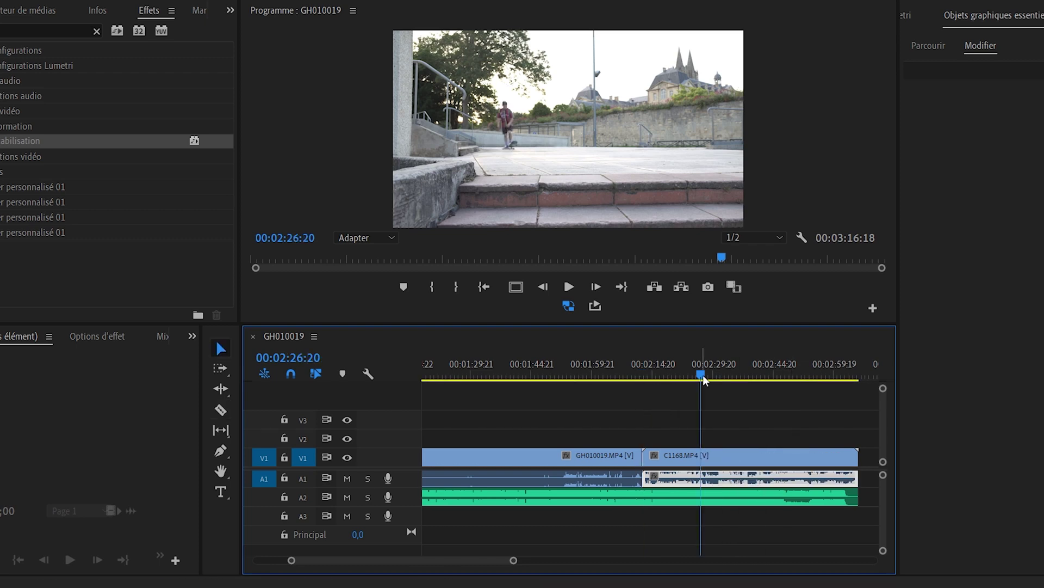
left_click(674, 370)
left_click(703, 454)
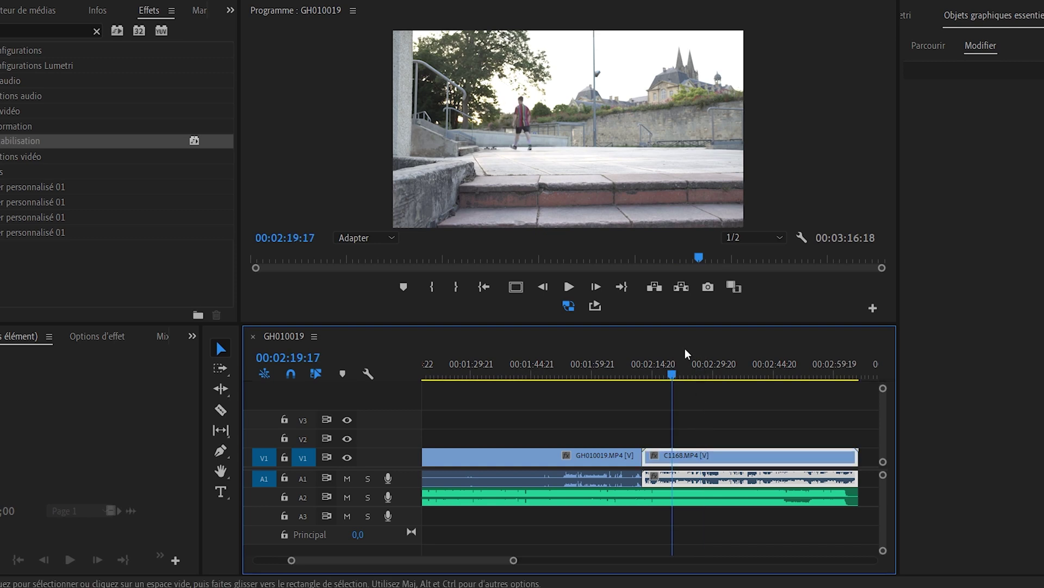
left_click_drag(671, 371, 712, 373)
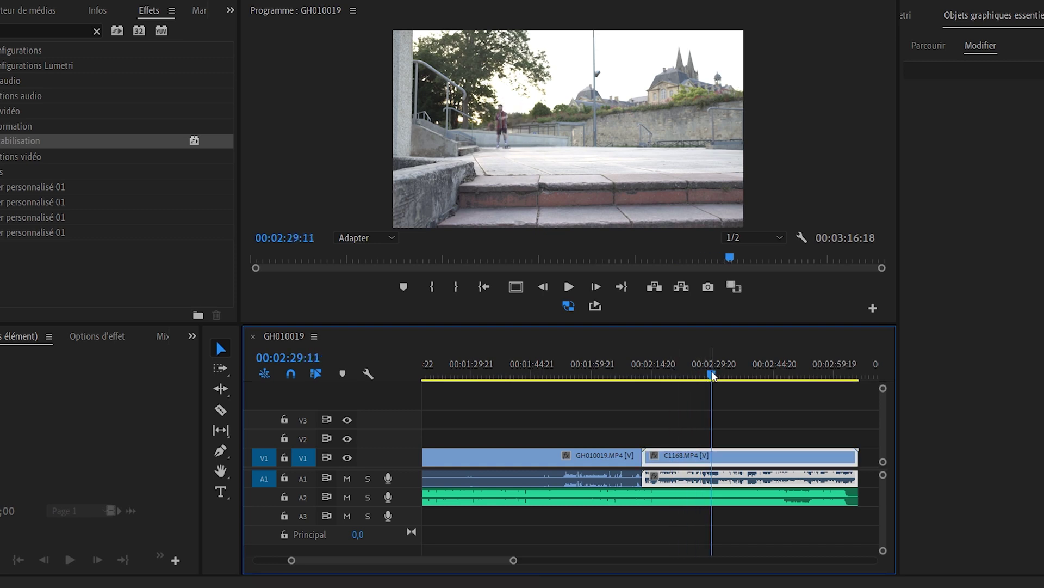
key("ctrl+k")
left_click_drag(711, 375, 677, 396)
key("ctrl+k")
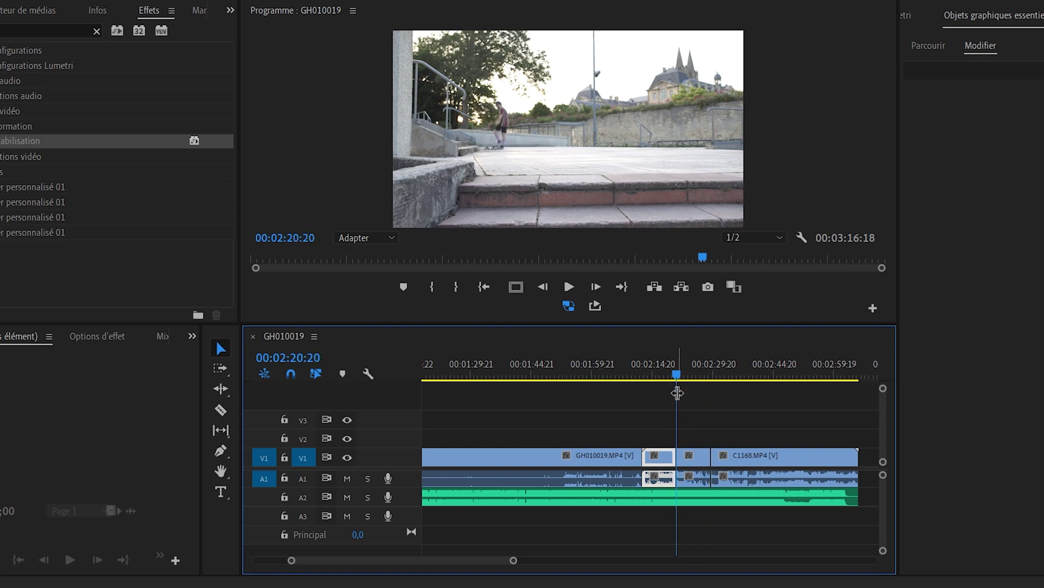
key("ctrl+z")
key("ctrl+z")
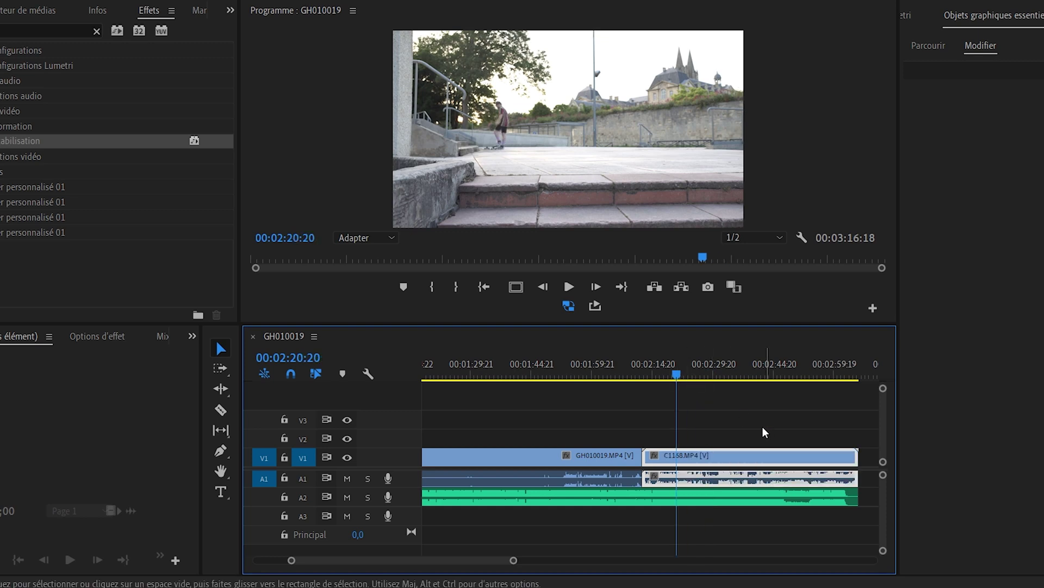
Step: Show the programme monitor's image in full screen, and return to the editing workspace
key("c")
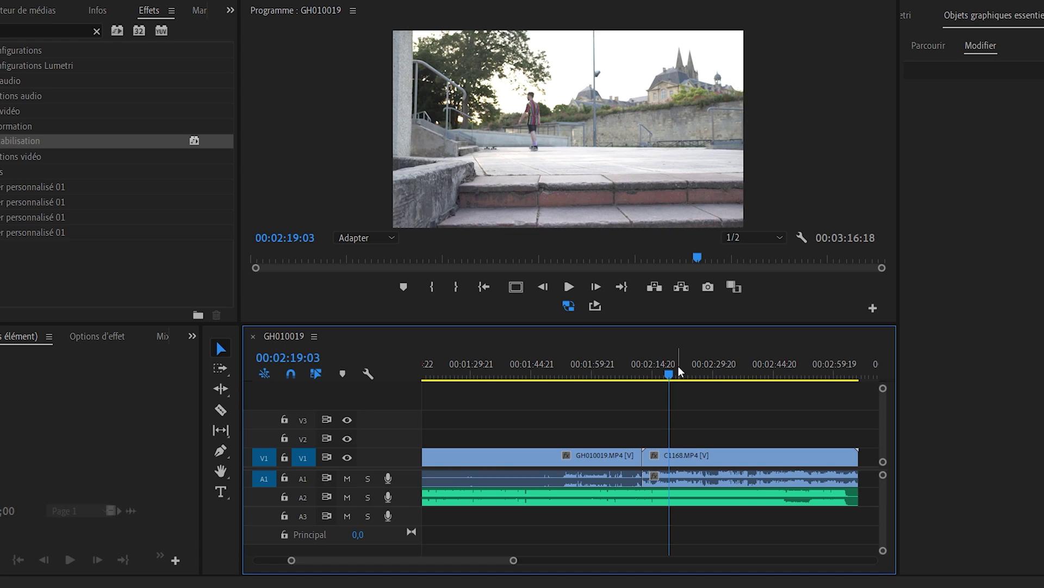
key("ctrl+grave")
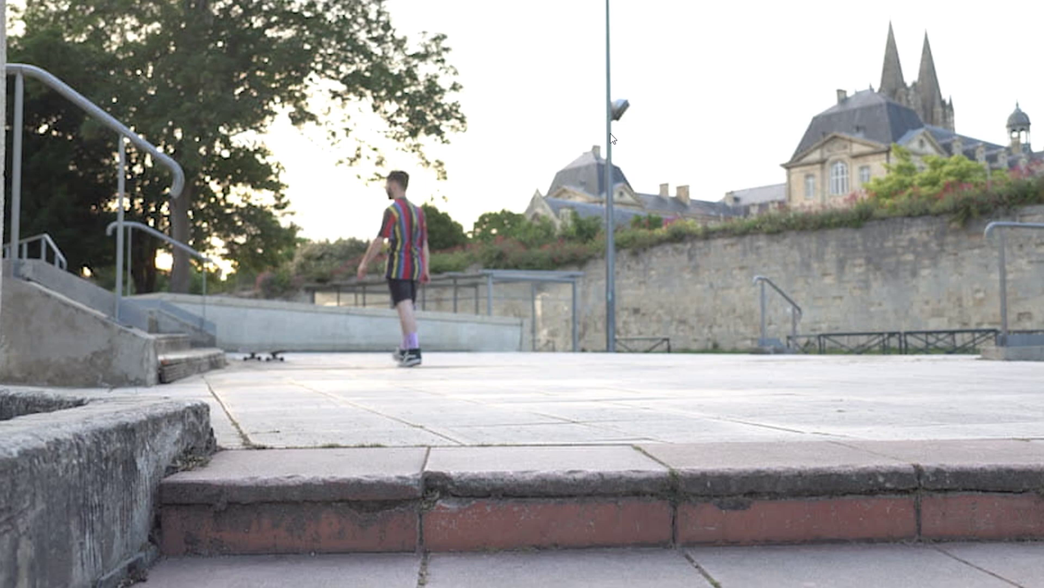
key("Escape")
Step: Try assigning U as an extra keyboard shortcut for "Activer/désactiver le plein écran", and remove it
left_click(47, 21)
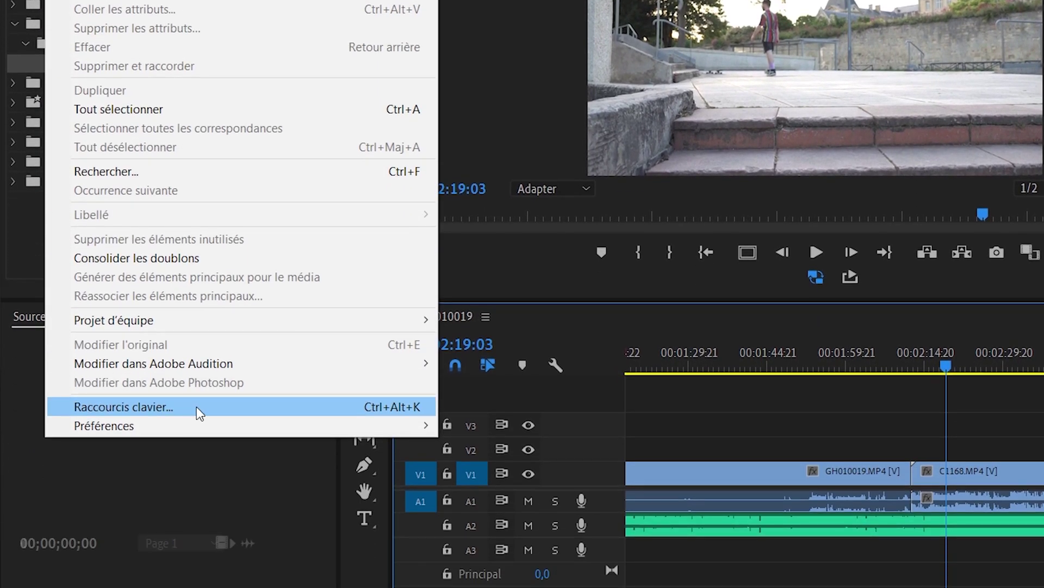
left_click(197, 407)
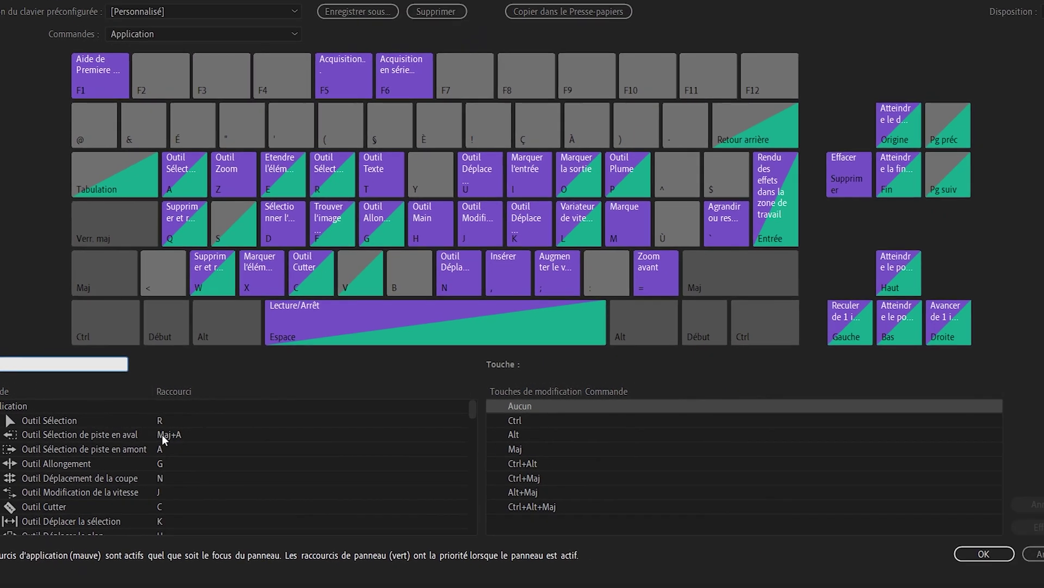
scroll(162, 439, "down", 5)
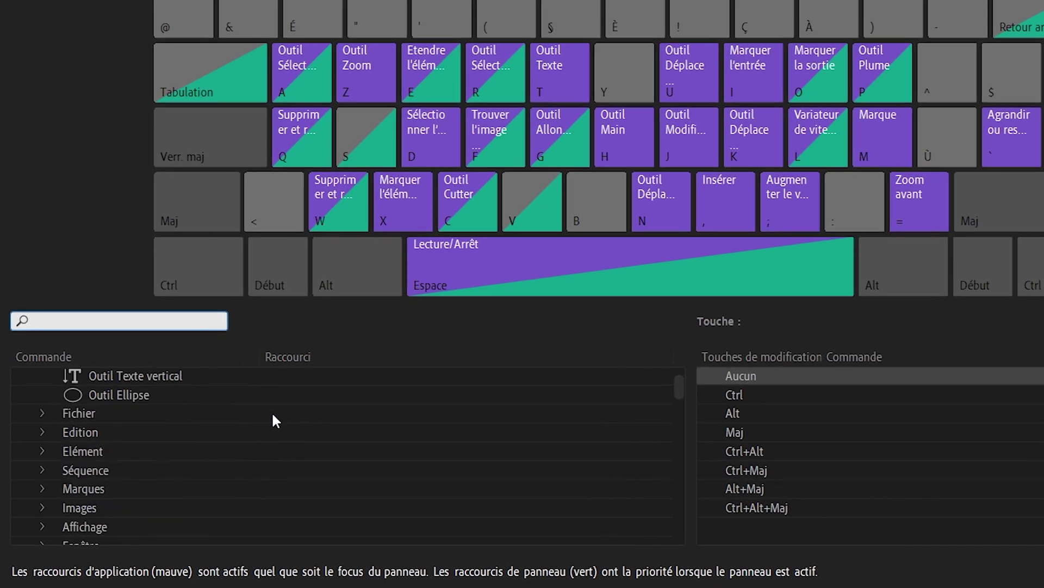
scroll(272, 418, "down", 10)
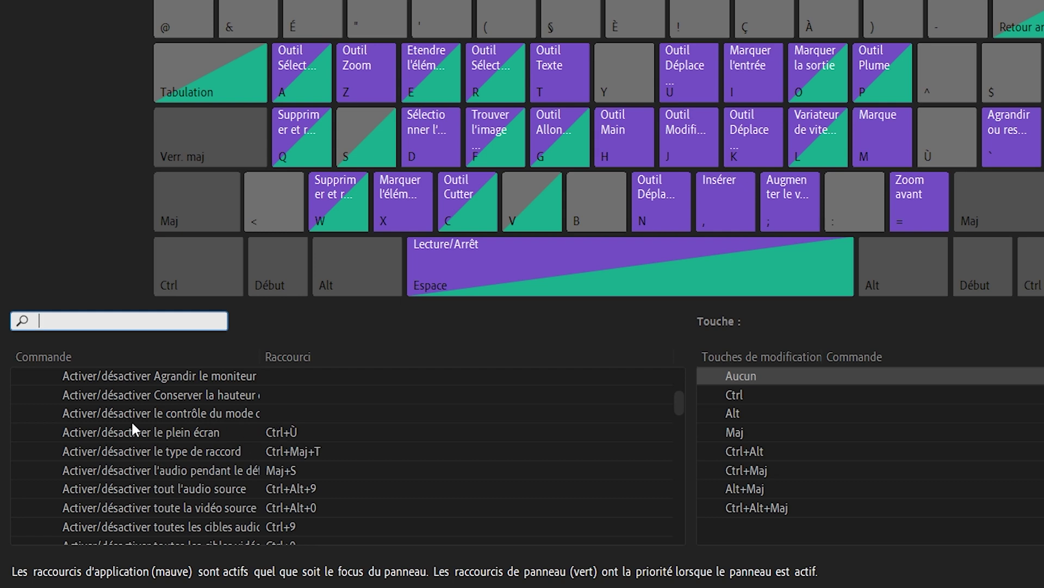
double_click(326, 432)
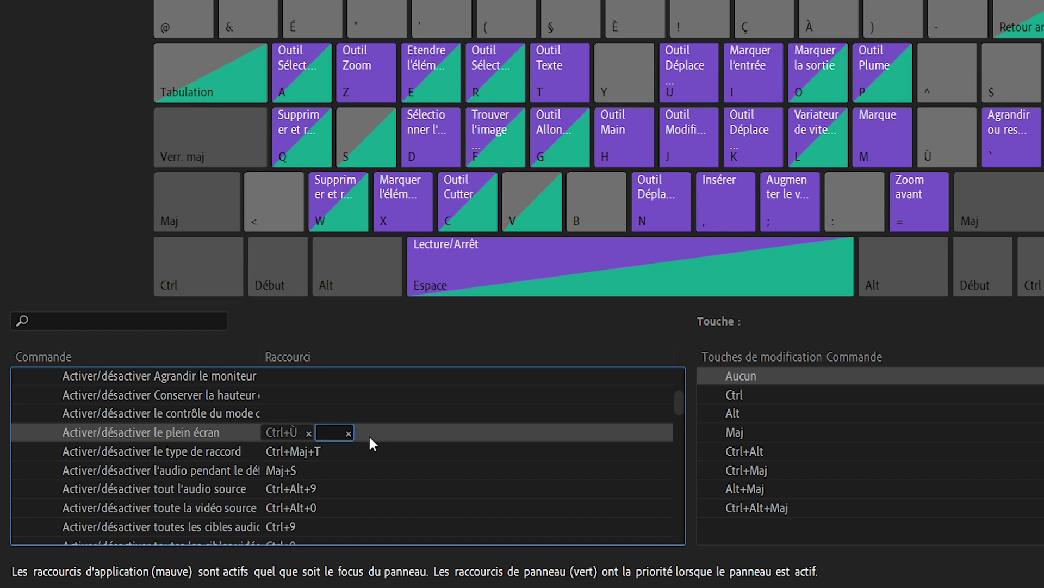
key("u")
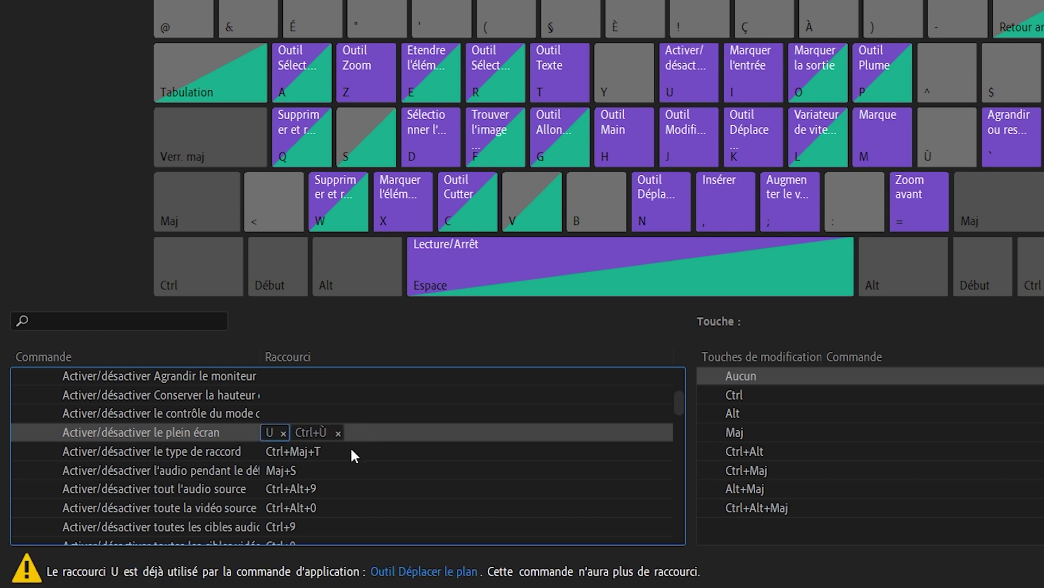
left_click(283, 433)
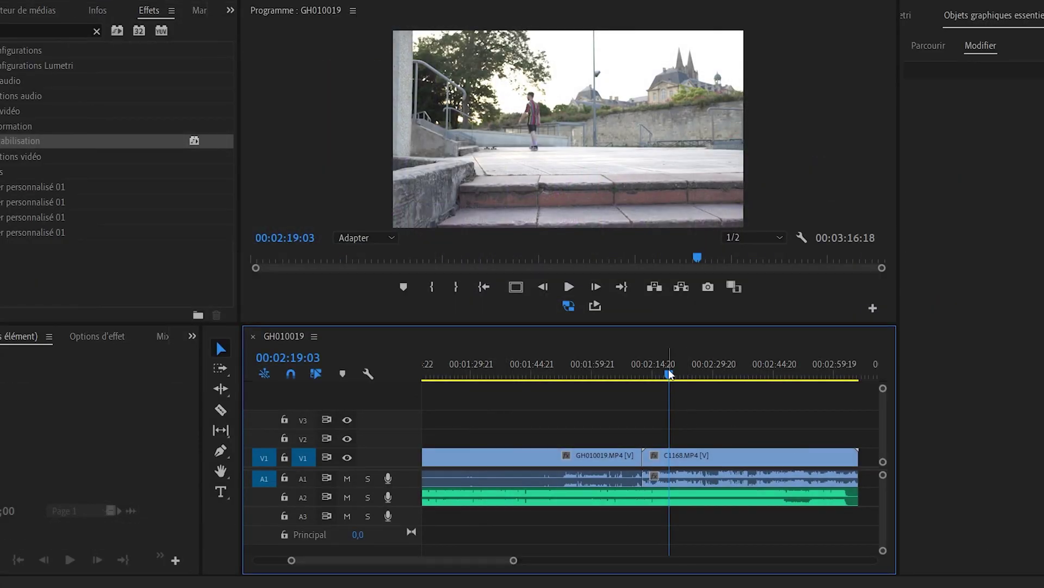
Step: Advance the playhead slightly within the C1168.MP4 clip, view that frame in full screen, and exit full screen
left_click_drag(670, 370, 681, 373)
key("ctrl+ugrave")
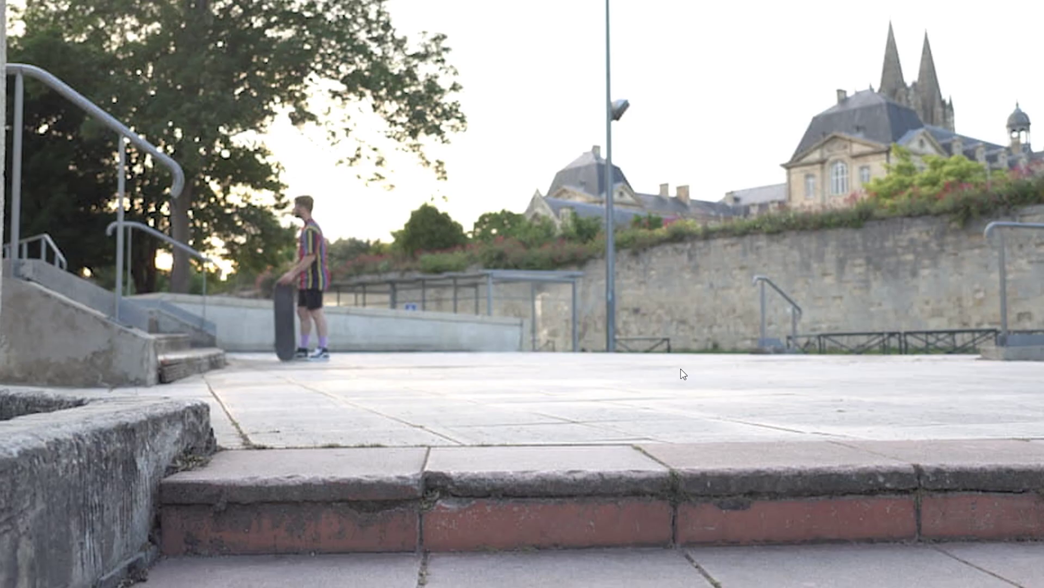
key("ctrl+ugrave")
Step: Move only the audio of the GH010019.MP4 clip to track A3 without unlinking it, and undo the move
left_click_drag(512, 560, 575, 561)
scroll(616, 465, "up", 3)
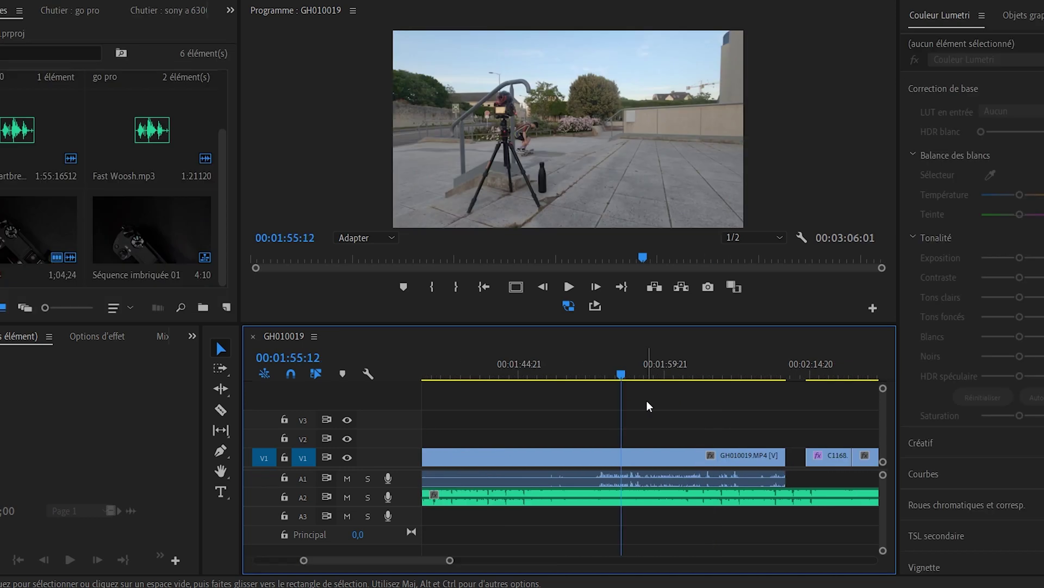
left_click(646, 479, "alt")
left_click_drag(663, 479, 751, 522)
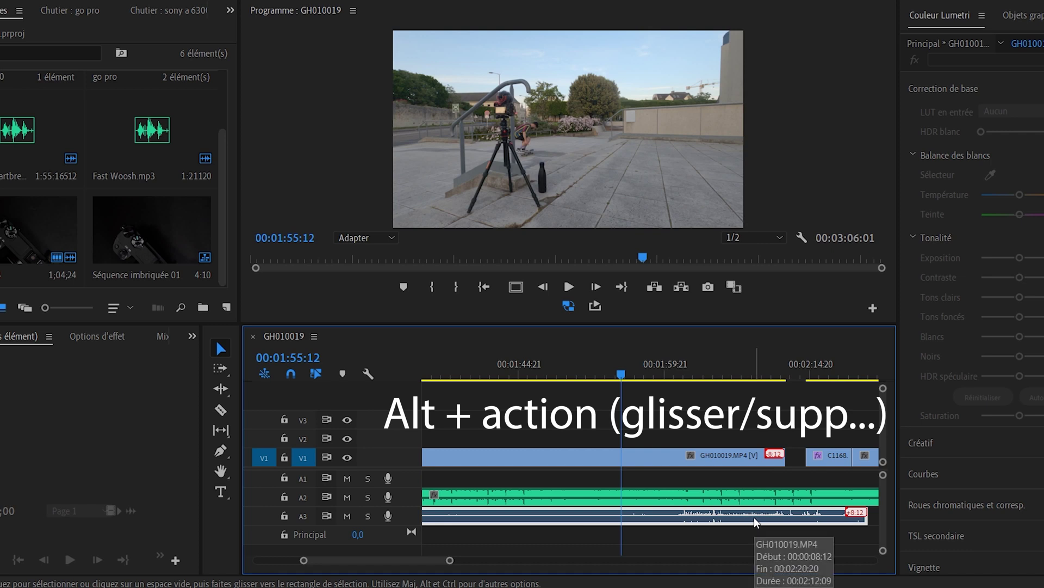
left_click(673, 476)
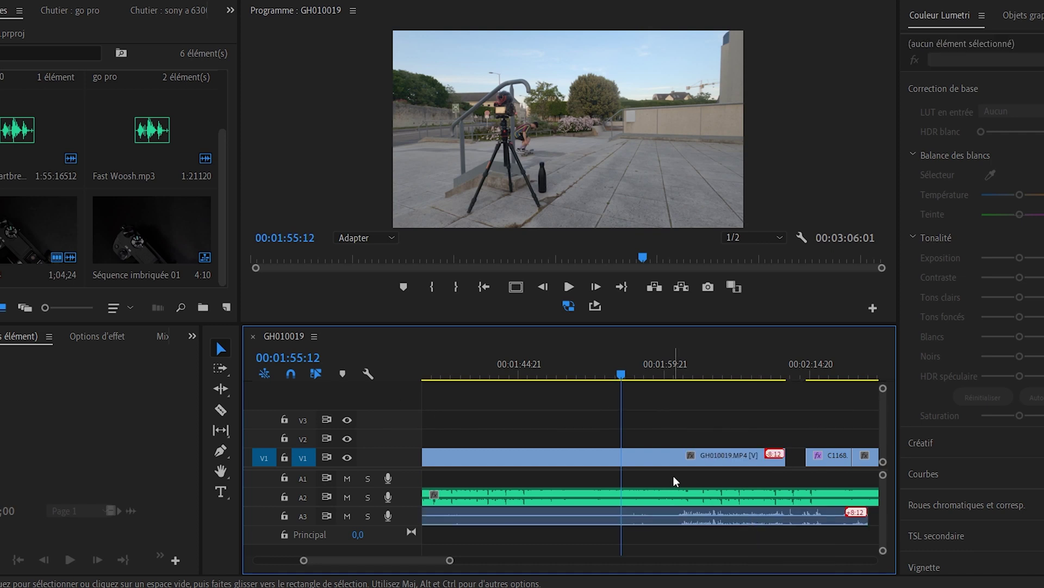
key("ctrl+z")
Step: Unlink the video and audio of the GH010019.MP4 clip, and undo the unlinking
right_click(660, 460)
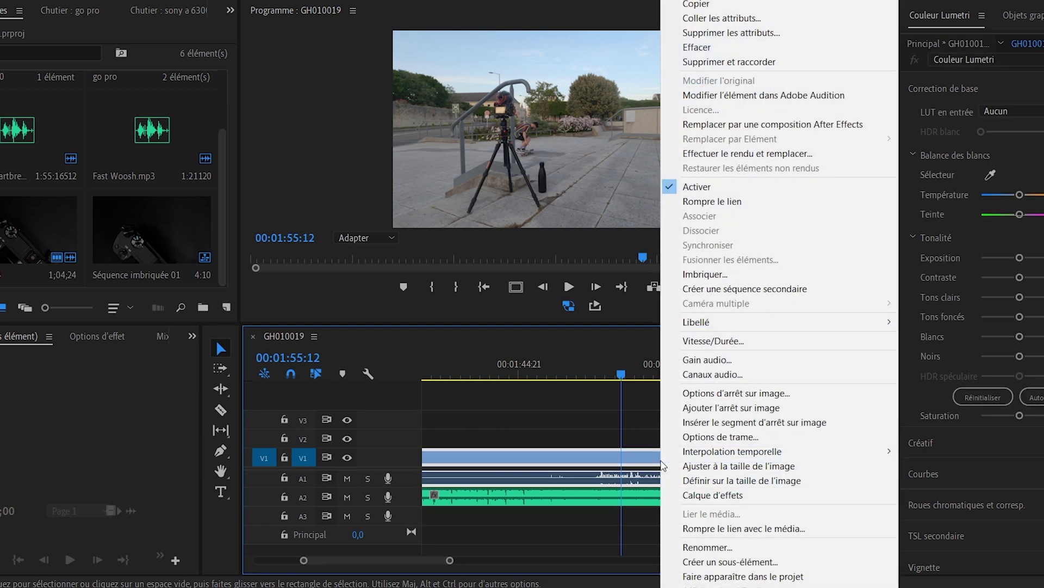
left_click(734, 201)
left_click(678, 416)
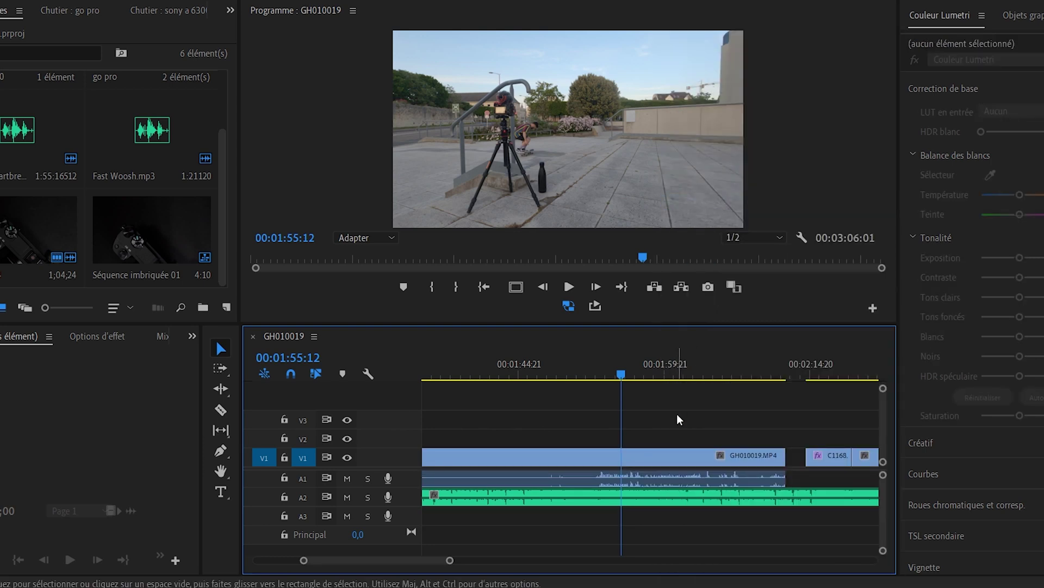
left_click(661, 476)
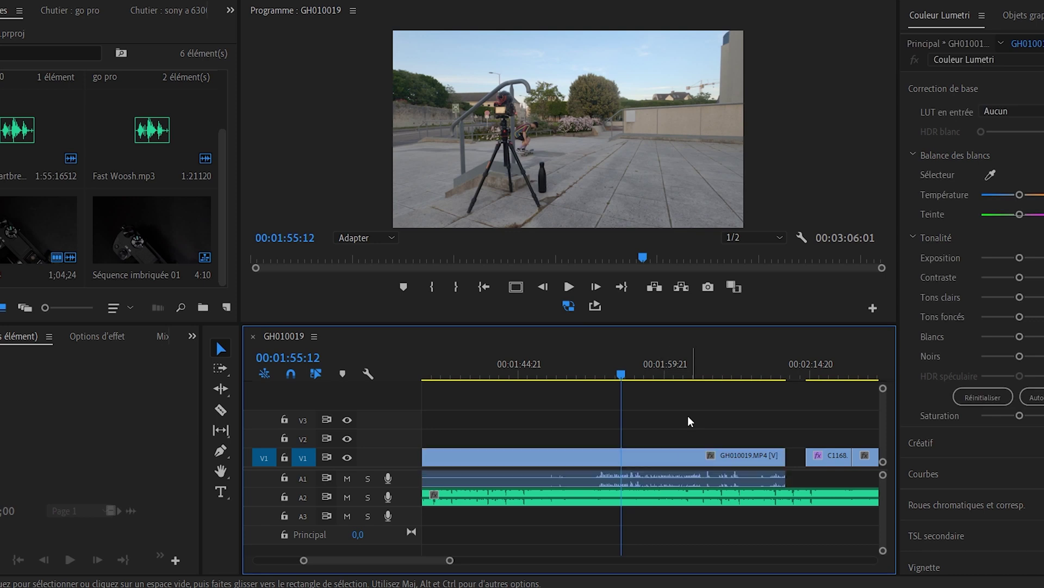
Step: Delete only the GH010019.MP4 clip's audio on track A1, and undo the deletion
left_click(664, 482)
key("Delete")
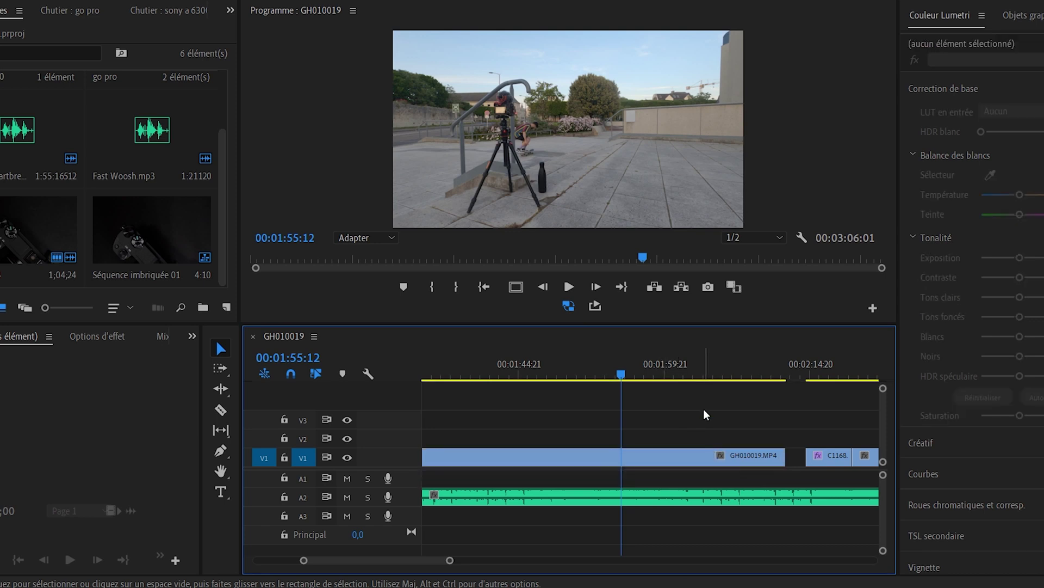
key("ctrl+z")
Step: Grade the first C1168.MP4 clip in Lumetri with temperature 22,4, exposure -1,1 and contrast 44,9
left_click_drag(449, 560, 522, 559)
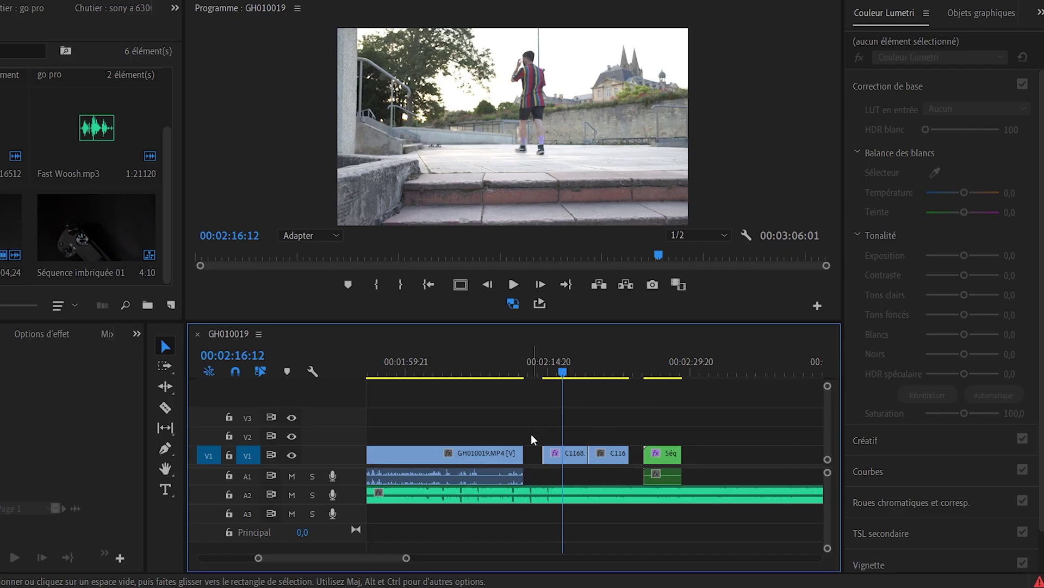
mouse_move(566, 367)
left_mouse_down()
mouse_move(603, 357)
mouse_move(565, 365)
left_mouse_up()
left_click(634, 415)
left_click(577, 455)
mouse_move(964, 275)
left_mouse_down()
mouse_move(979, 276)
mouse_move(953, 258)
left_mouse_up()
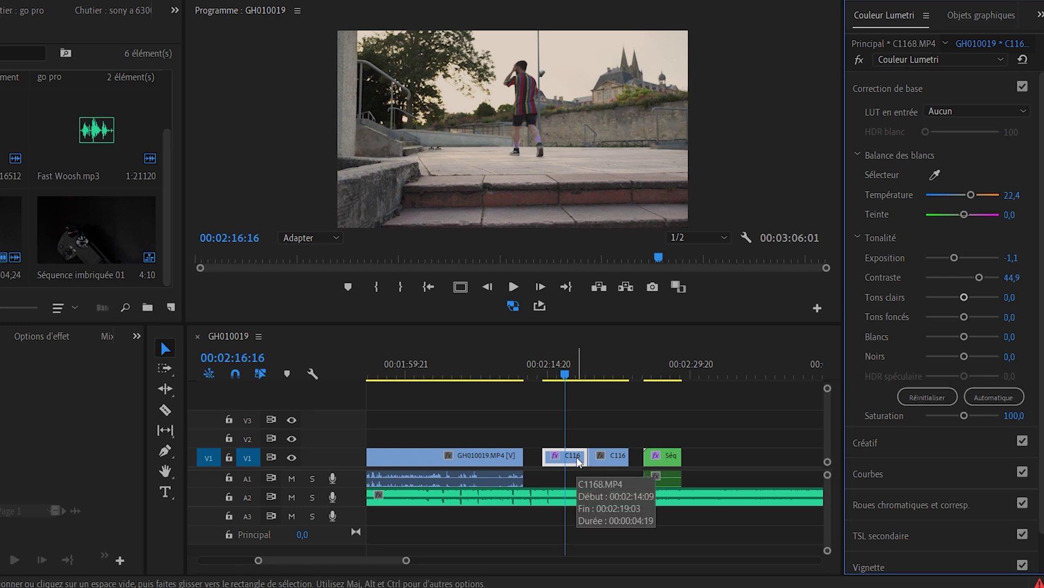
Step: Copy the first C1168.MP4 clip, paste only its Couleur Lumetri attribute onto the second C1168.MP4 clip, and undo the paste
left_click_drag(565, 371, 597, 374)
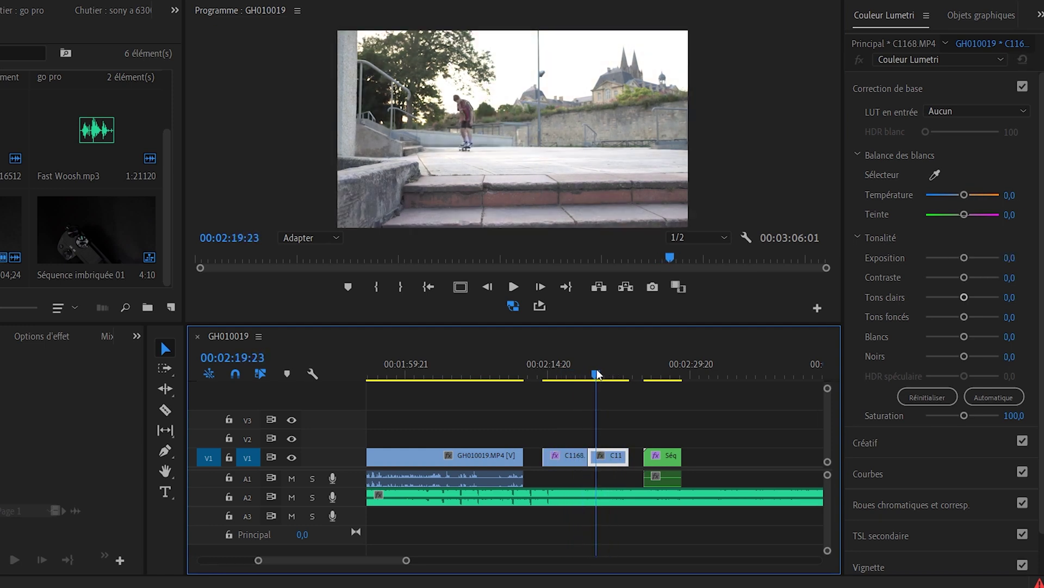
right_click(573, 452)
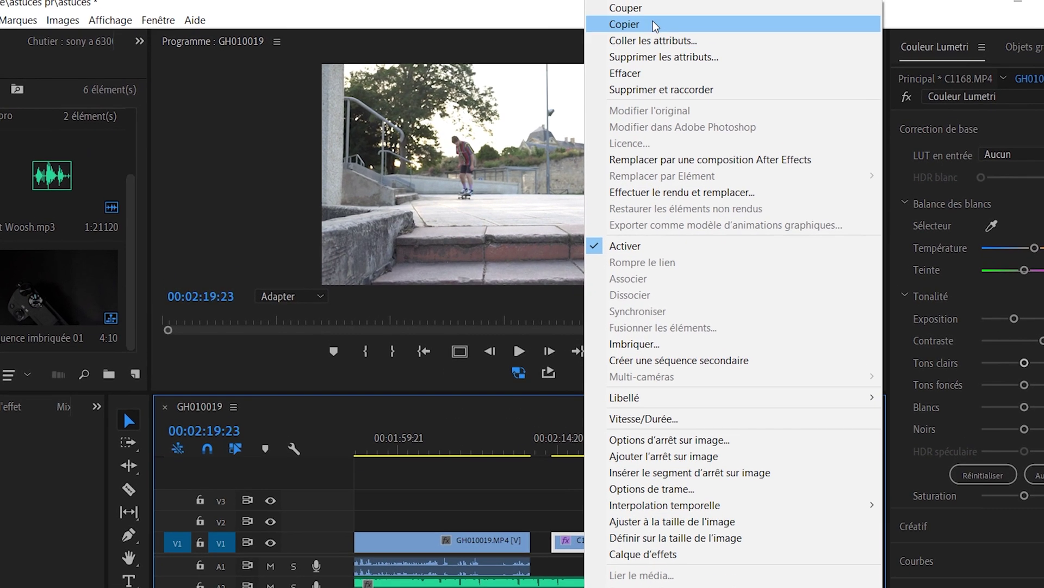
left_click(639, 3)
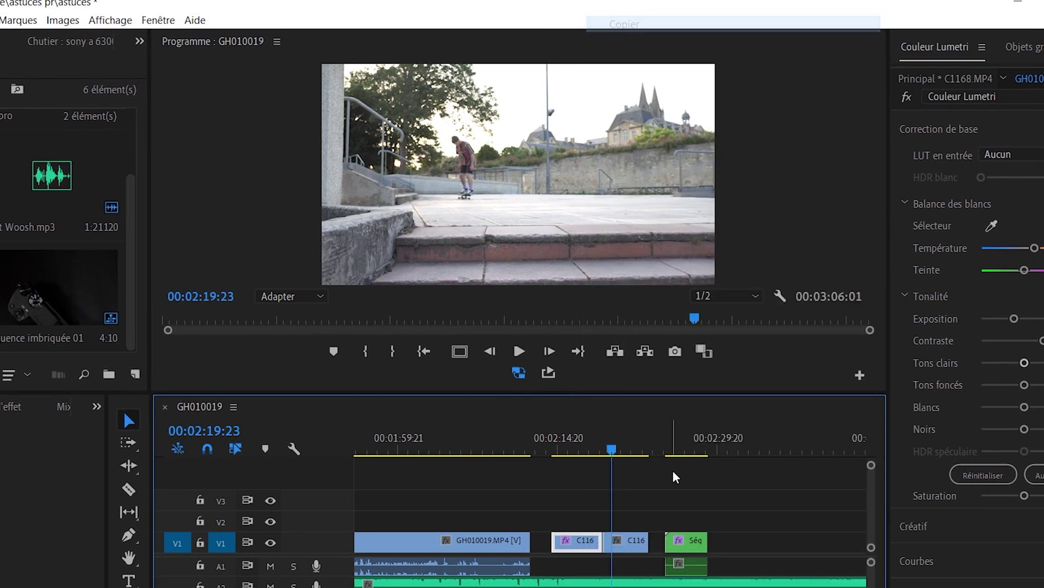
right_click(631, 480)
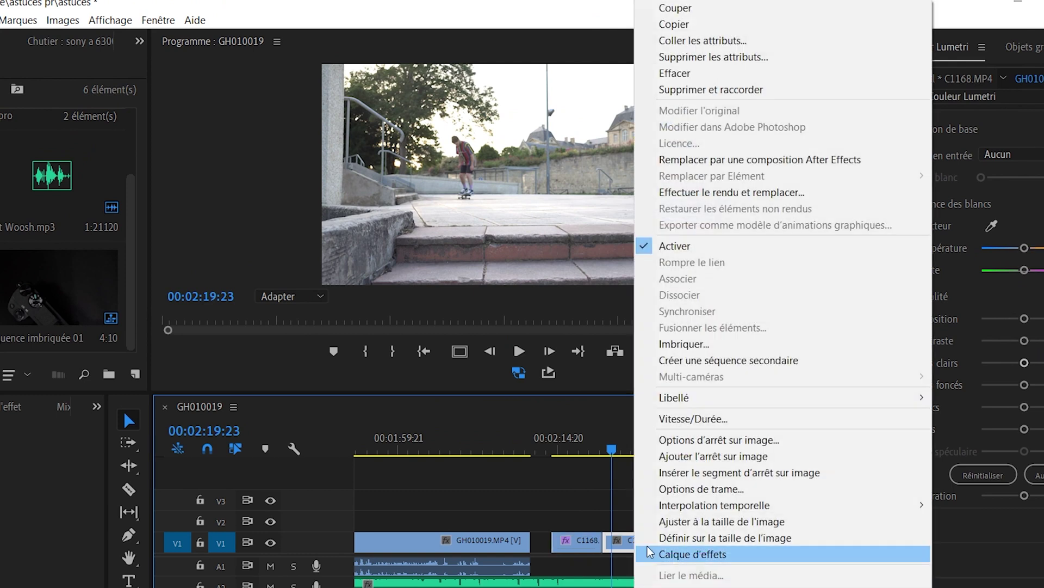
left_click(708, 41)
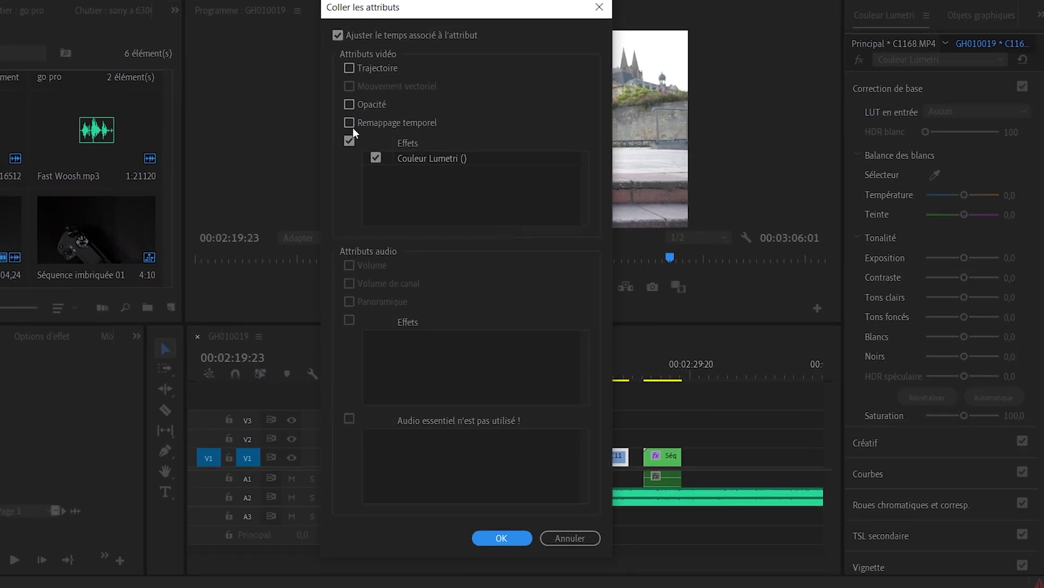
left_click(517, 538)
mouse_move(595, 364)
left_mouse_down()
mouse_move(571, 367)
mouse_move(597, 364)
left_mouse_up()
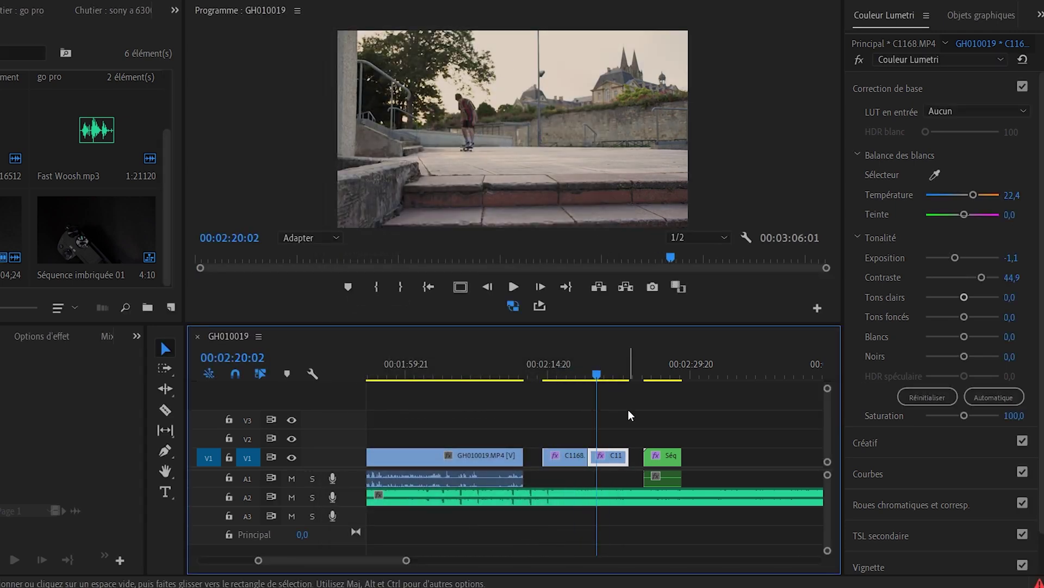
key("ctrl+z")
Step: Position the playhead at 00:02:17:13 over the first C1168.MP4 clip and clear the clip selection
left_click(574, 376)
mouse_move(574, 378)
left_mouse_down()
mouse_move(600, 367)
mouse_move(571, 369)
left_mouse_up()
left_click(611, 413)
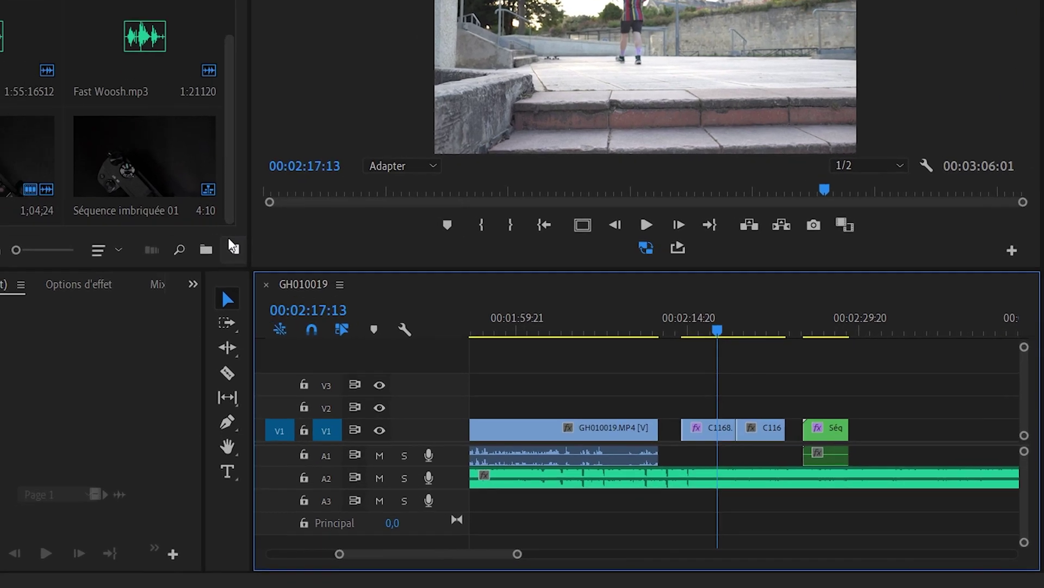
Step: Create a 3840 × 2160 adjustment layer at 23,976 fps and place it on V2 above both C1168.MP4 clips
left_click(233, 246)
left_click(271, 325)
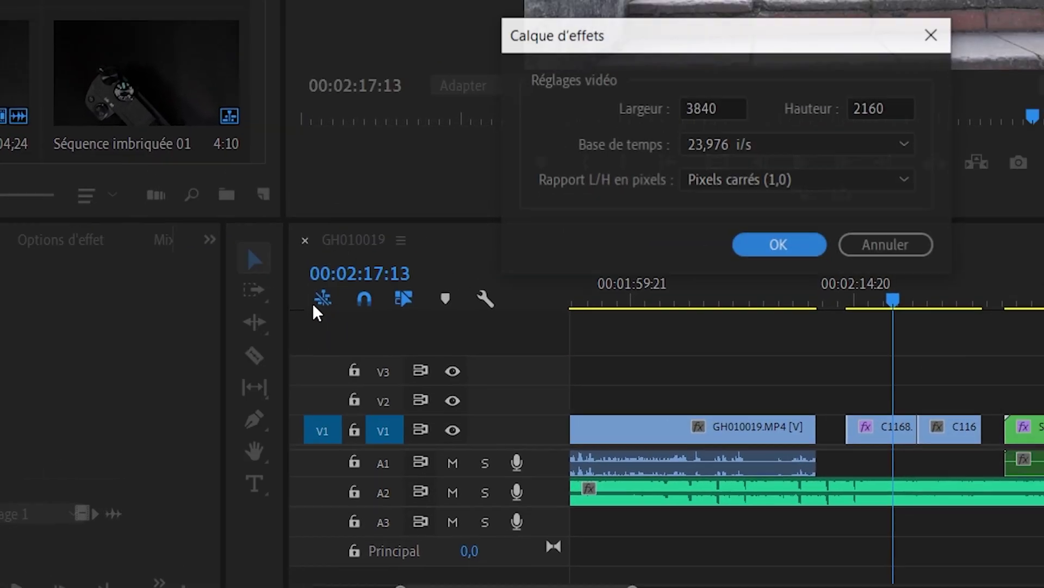
left_click(778, 244)
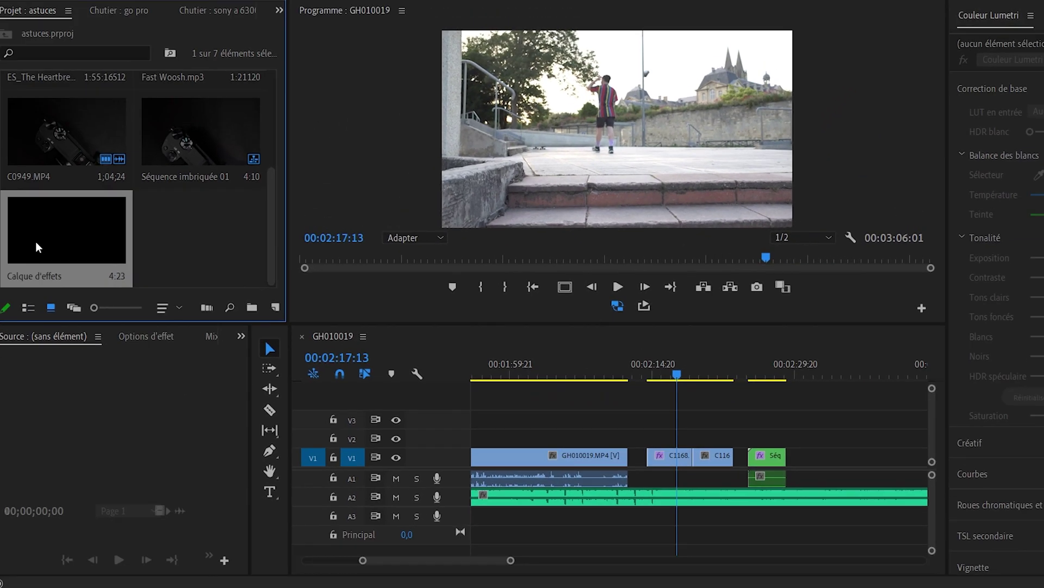
left_click_drag(38, 248, 733, 435)
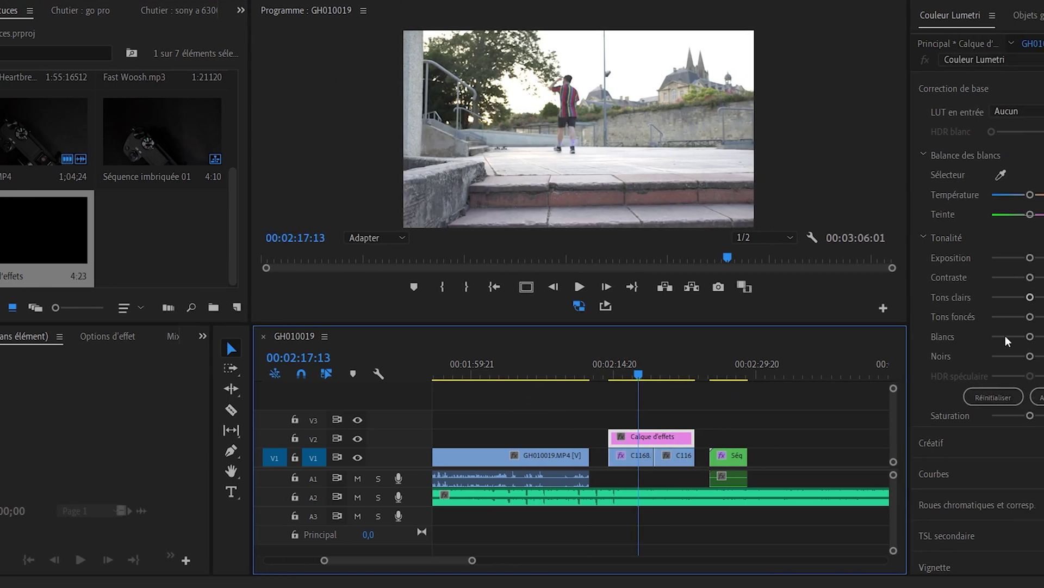
Step: Try a grade of exposure -1,1 and contrast 38,8 on the adjustment layer, and remove the layer from V2
left_click_drag(1030, 257, 1043, 277)
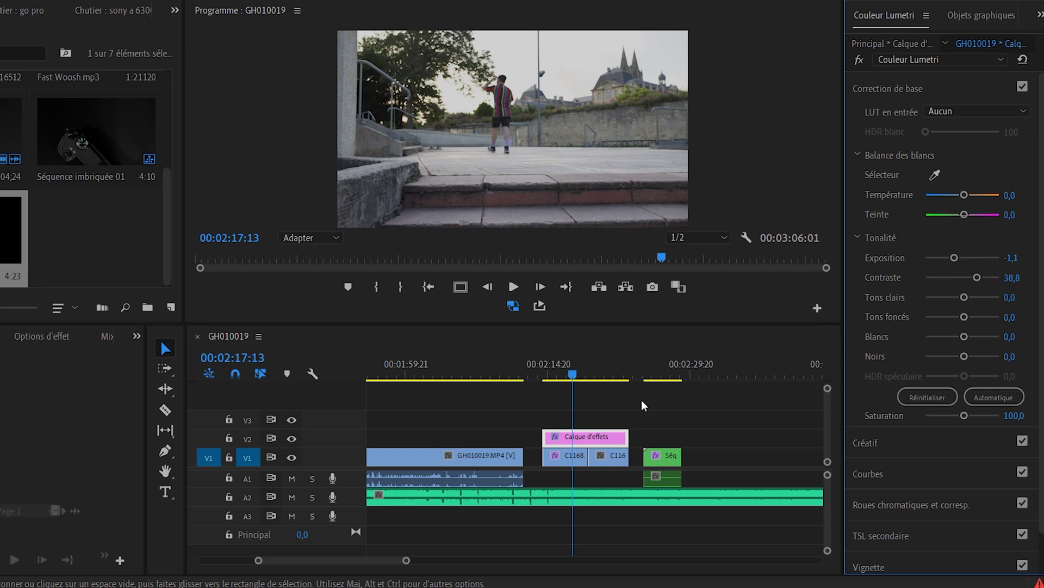
mouse_move(579, 375)
left_mouse_down()
mouse_move(606, 367)
mouse_move(583, 374)
mouse_move(599, 379)
left_mouse_up()
key("ctrl+z")
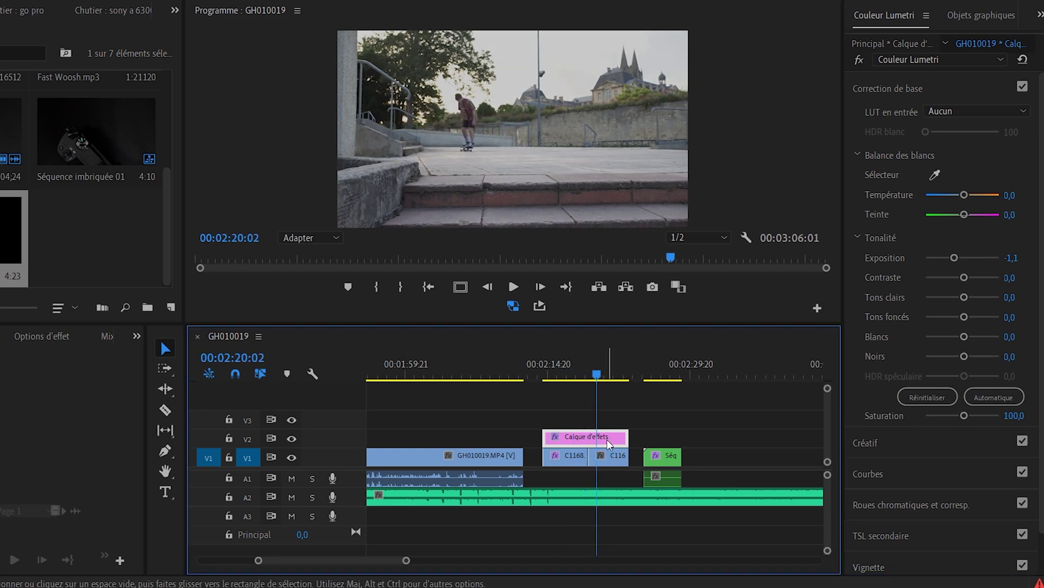
key("Delete")
Step: Grade the first C1168.MP4 clip at master-clip (Principal) level in Lumetri with exposure -0,3, contrast 51,0 and temperature 18,4
left_click(568, 456)
left_click_drag(569, 376, 560, 379)
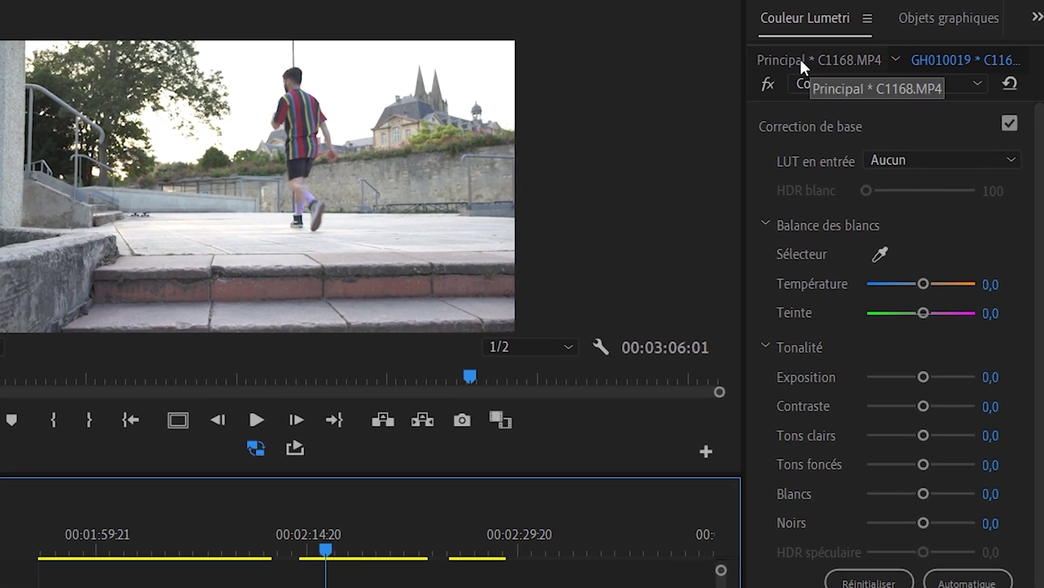
left_click(801, 58)
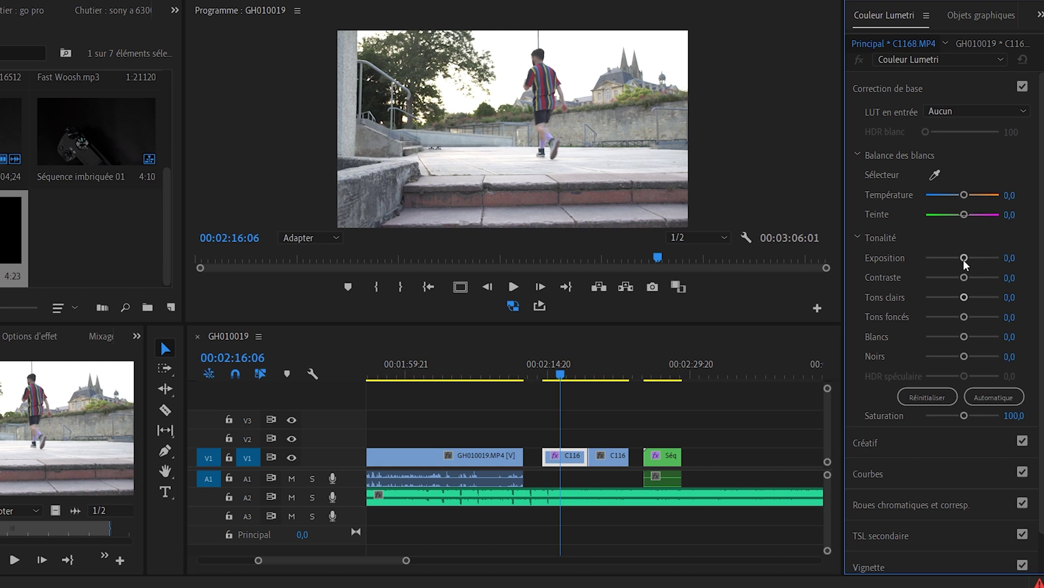
left_click_drag(964, 259, 981, 277)
left_click_drag(965, 195, 970, 195)
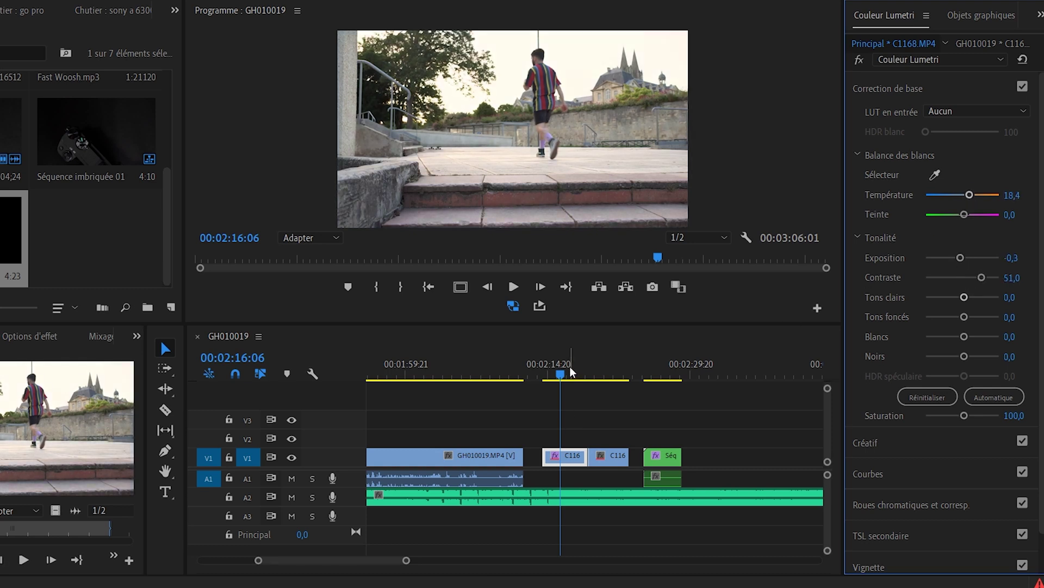
Step: Scrub the playhead over the C1168.MP4 footage to check the master-clip grade
mouse_move(589, 364)
left_mouse_down()
mouse_move(605, 362)
mouse_move(580, 364)
mouse_move(611, 358)
mouse_move(581, 373)
left_mouse_up()
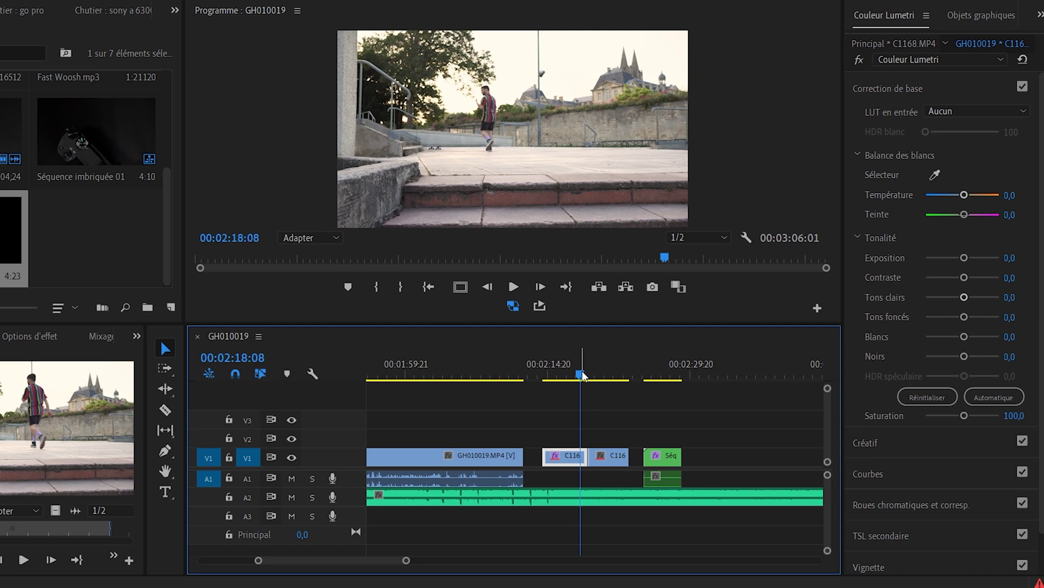
mouse_move(581, 375)
left_mouse_down()
mouse_move(553, 381)
mouse_move(577, 380)
mouse_move(563, 380)
left_mouse_up()
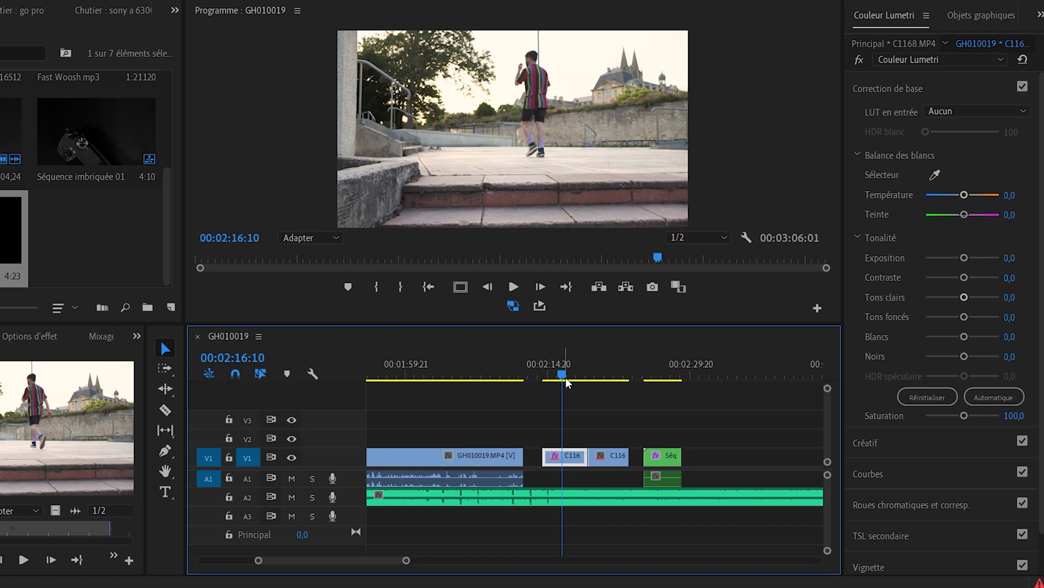
mouse_move(563, 377)
left_mouse_down()
mouse_move(615, 365)
mouse_move(575, 387)
mouse_move(564, 371)
mouse_move(573, 370)
left_mouse_up()
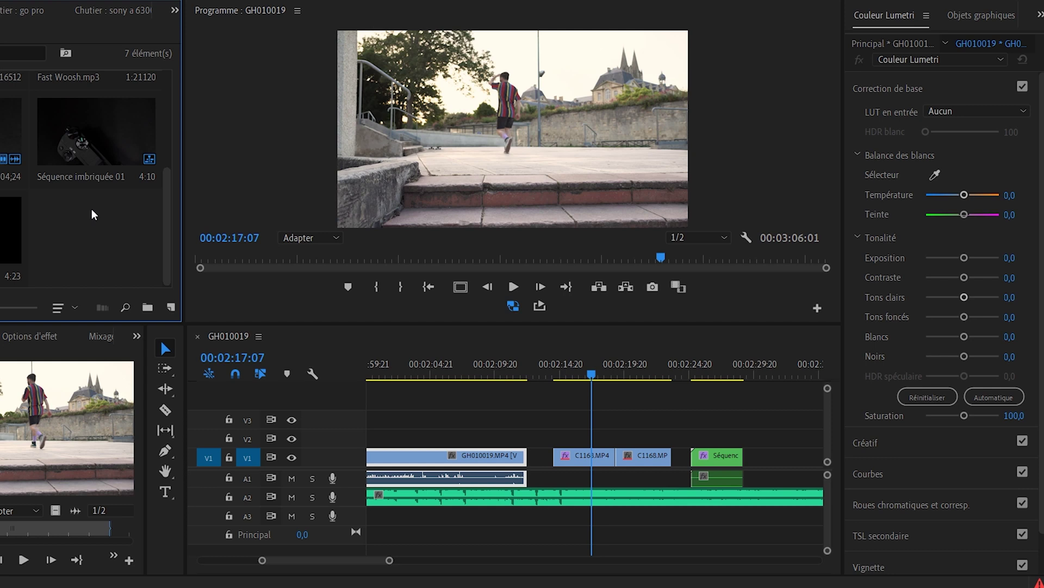
Step: Enlarge track V1 to show clip thumbnails and display the first C1168.MP4 clip's master-level Lumetri settings
left_click_drag(390, 560, 490, 560)
scroll(540, 528, "up", 2)
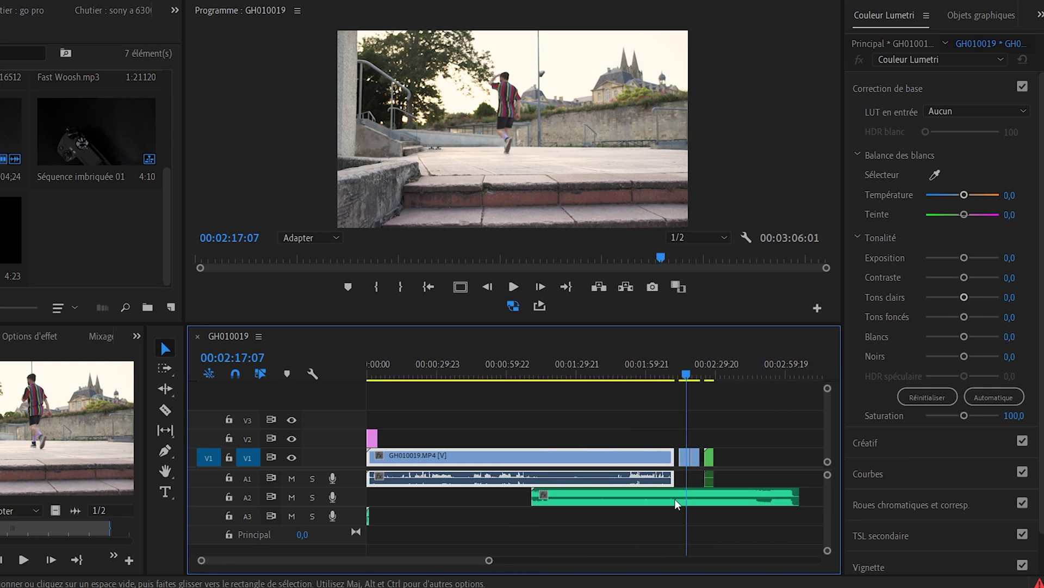
left_click(683, 461)
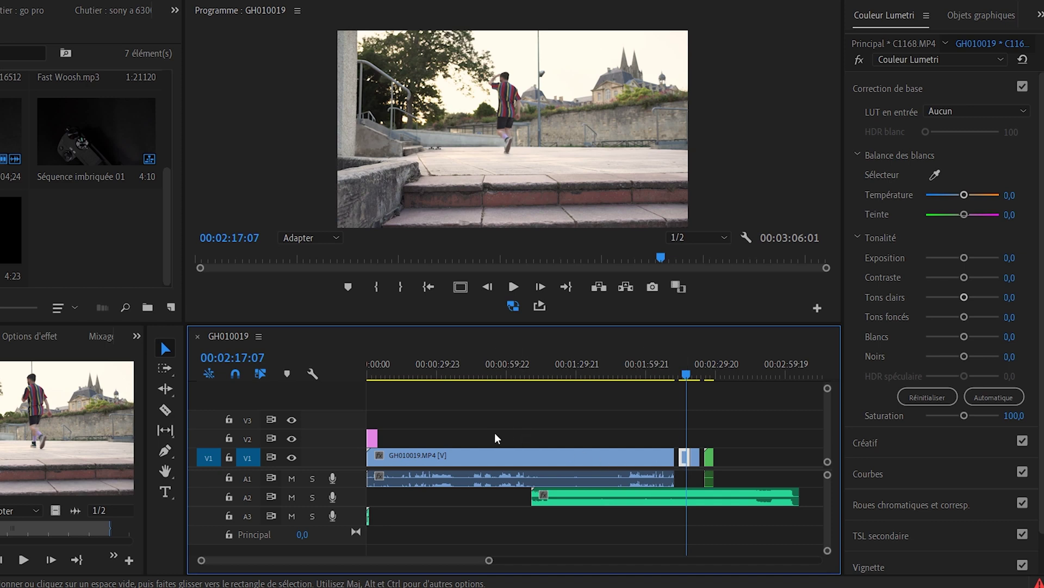
left_click_drag(377, 438, 714, 438)
key("ctrl+z")
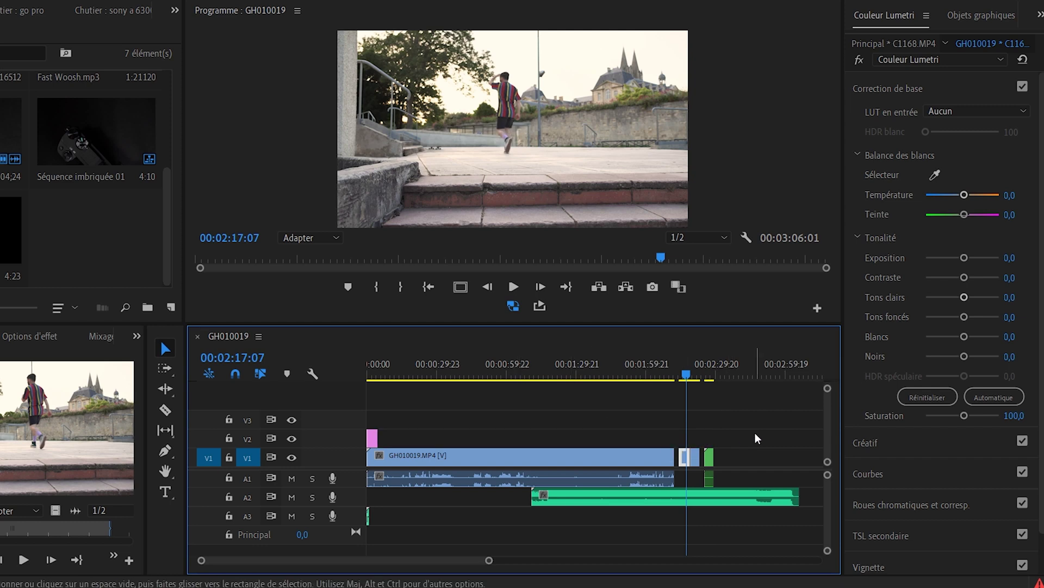
left_click_drag(489, 562, 418, 575)
left_click_drag(336, 448, 336, 430)
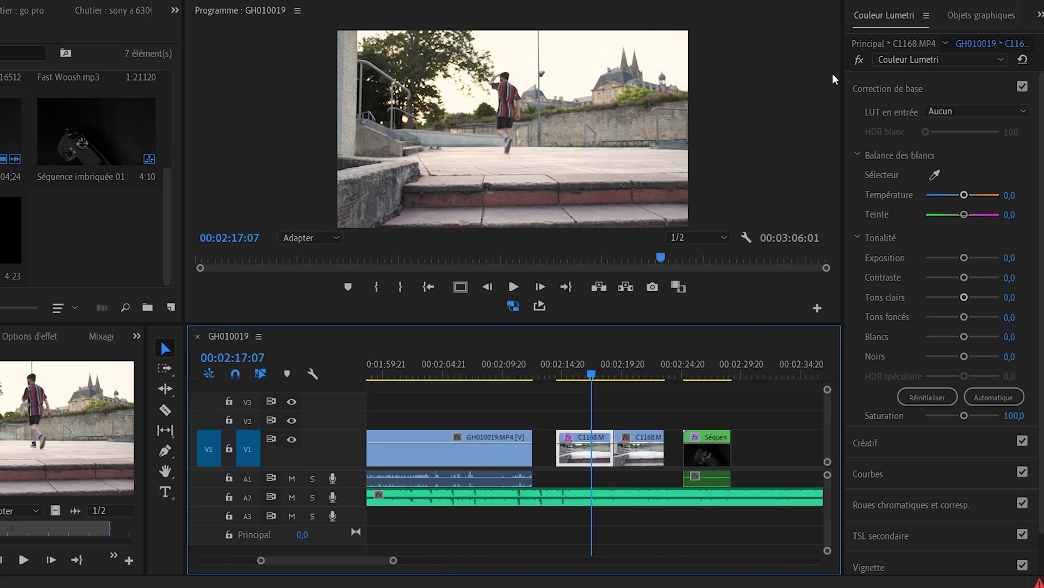
left_click(880, 43)
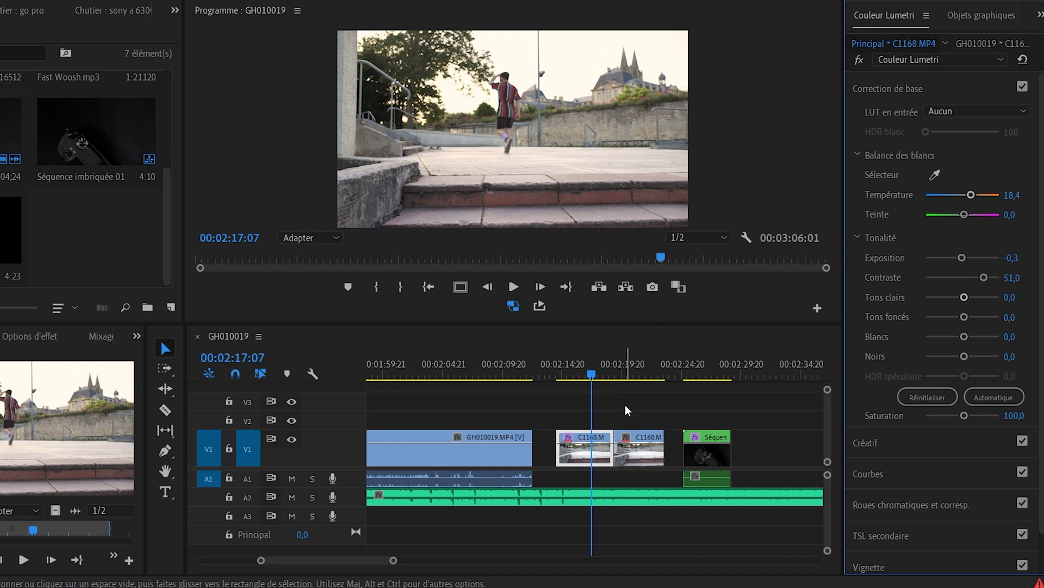
left_click(632, 364)
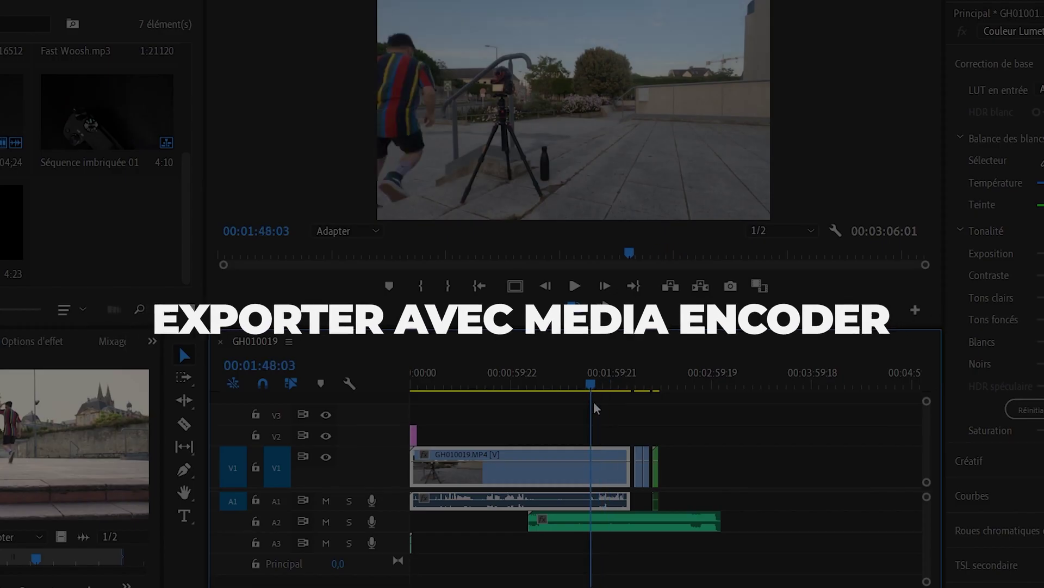
Step: Mark the sequence's in point at 00:01:47:15 and its out point at 00:02:25:04
key("i")
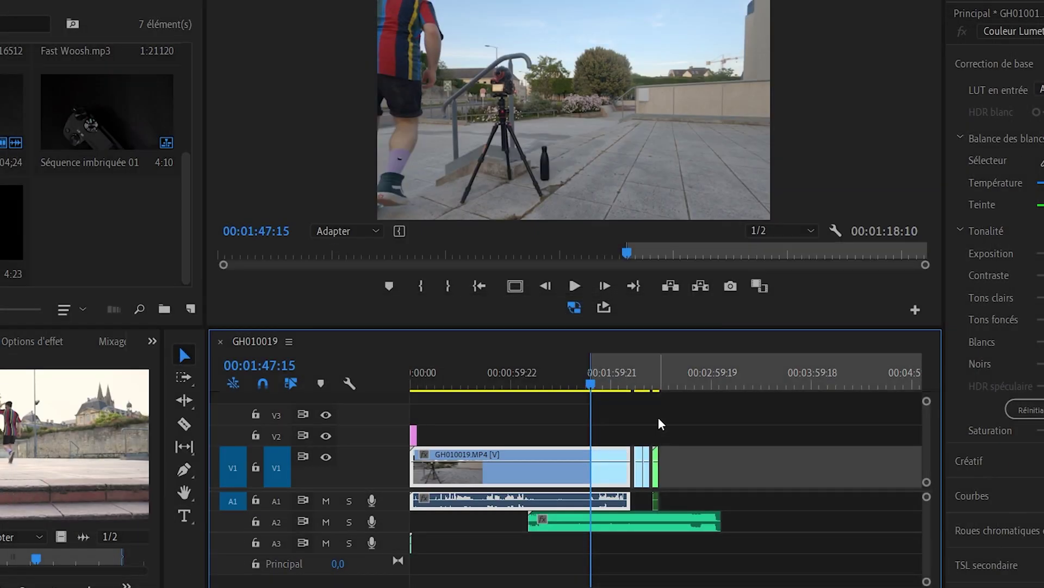
left_click(650, 384)
left_click(653, 385)
key("o")
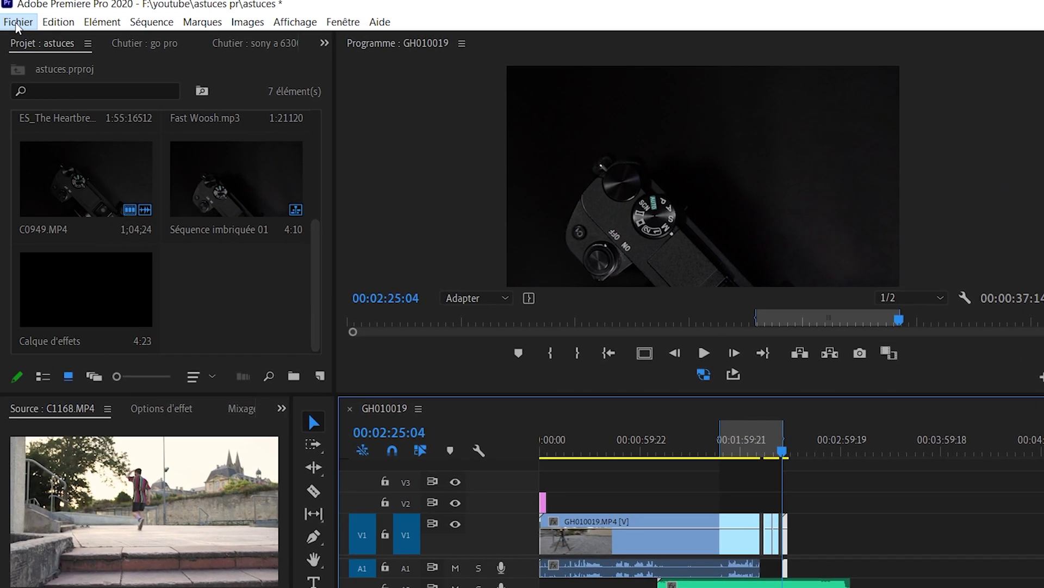
Step: Open the export settings for sequence GH010019, review the video options, and send the H.264 export to the Media Encoder queue
left_click(23, 19)
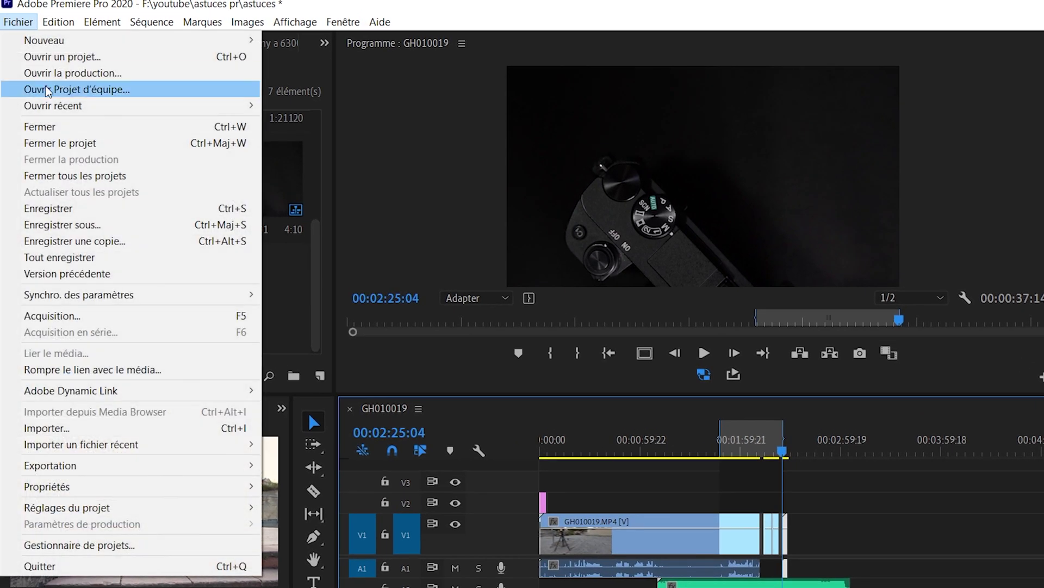
mouse_move(155, 322)
left_click(292, 322)
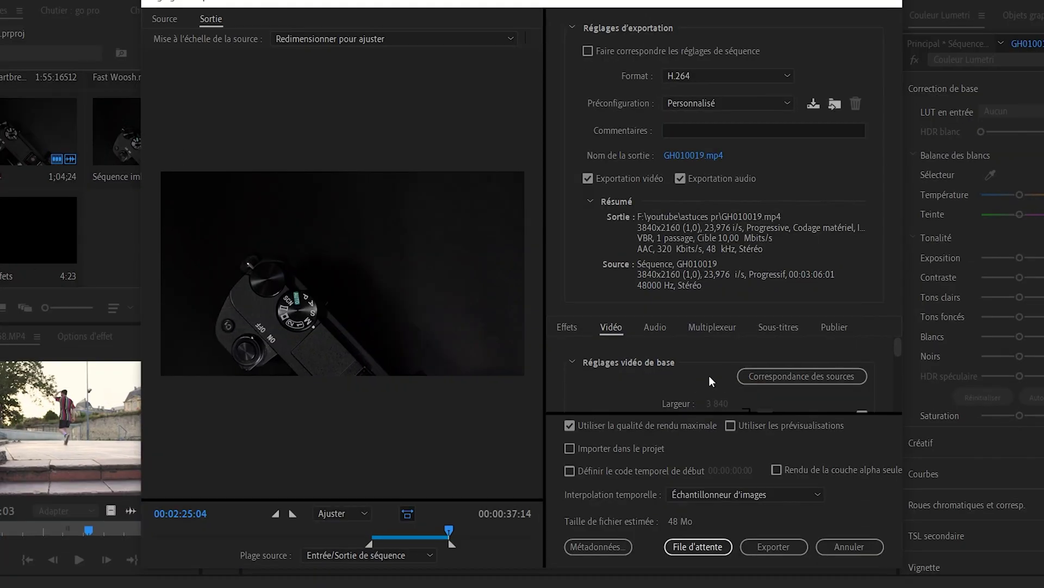
scroll(709, 375, "down", 5)
scroll(667, 376, "down", 5)
scroll(668, 379, "down", 5)
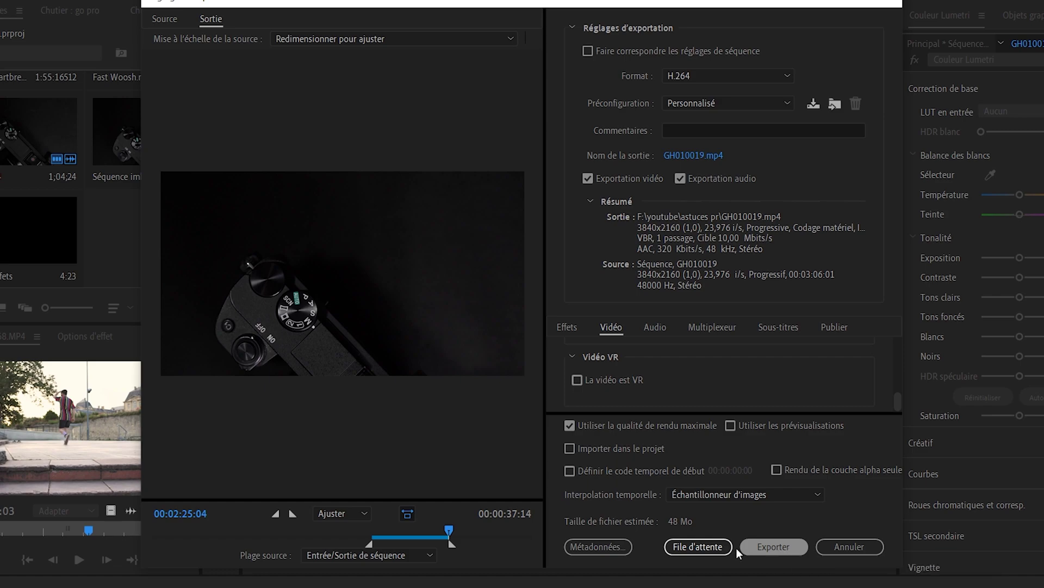
left_click(699, 547)
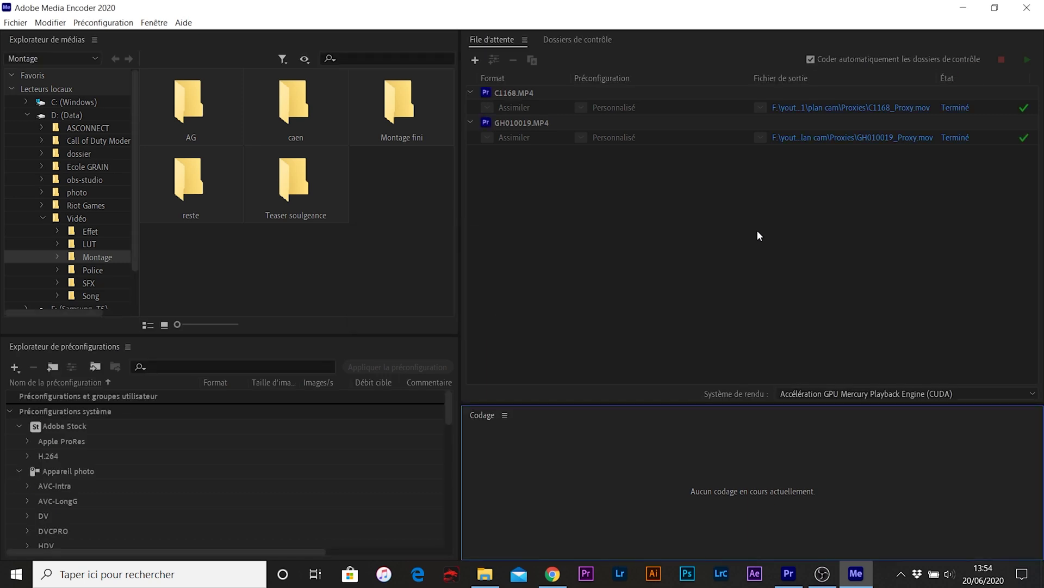
Step: Start encoding the queued GH010019 job in Media Encoder and examine its output details
left_click(936, 166)
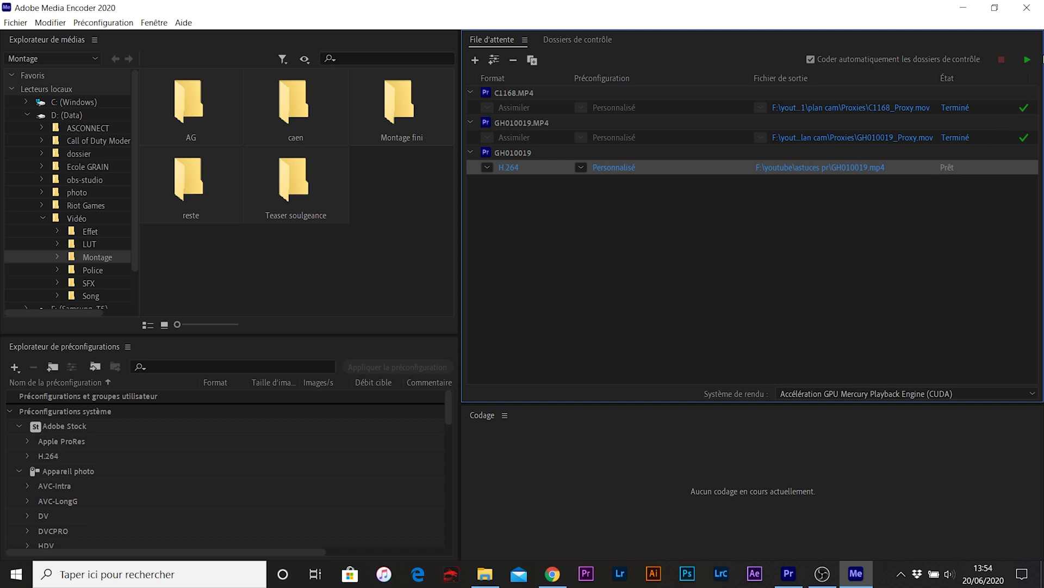
left_click(1027, 59)
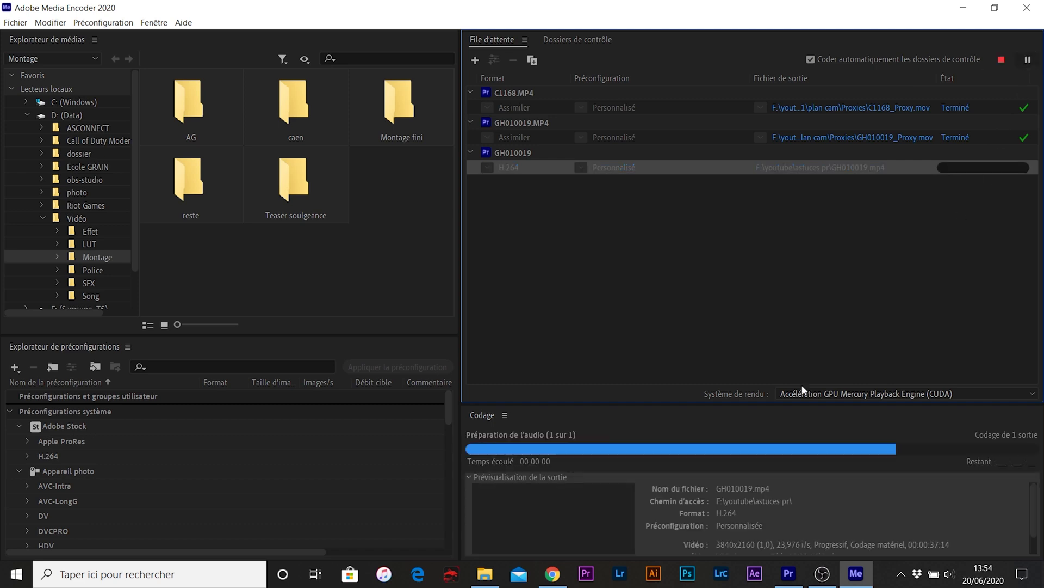
scroll(1035, 516, "down", 1)
scroll(1035, 515, "down", 1)
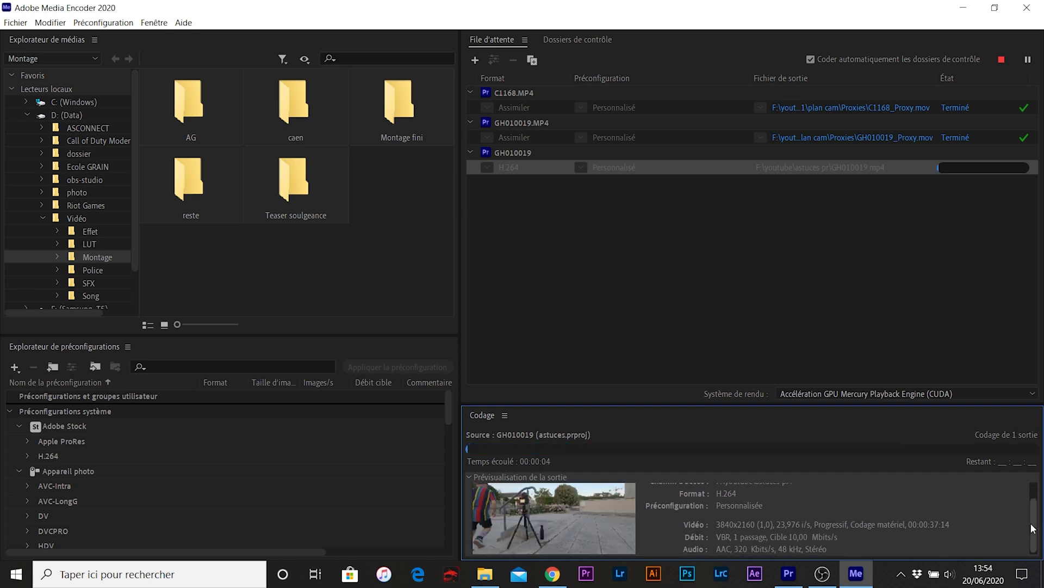
scroll(1034, 502, "up", 2)
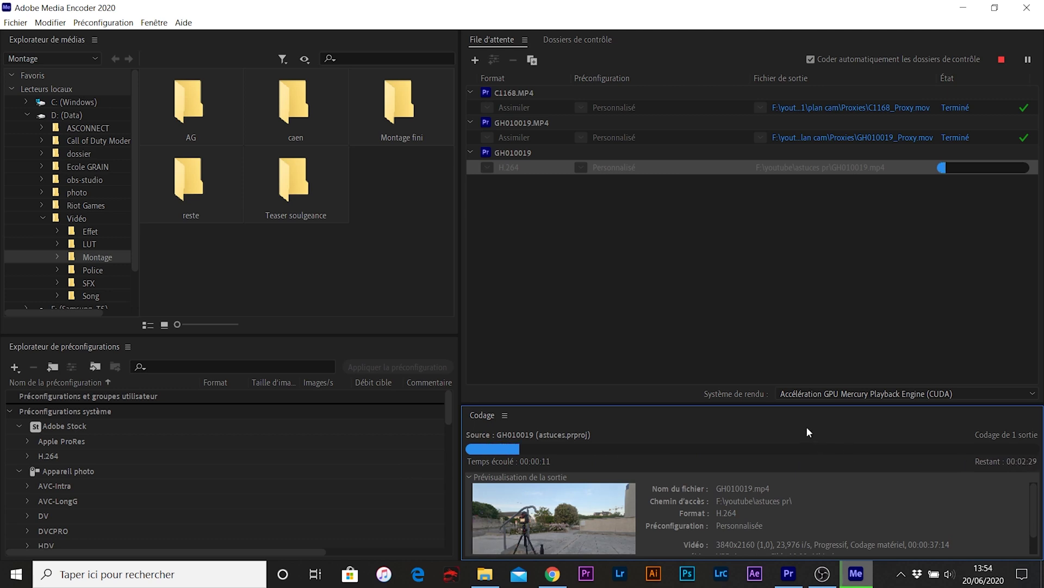
Step: Switch back to Premiere Pro while the export runs and clear the timeline clip selection
left_click(790, 572)
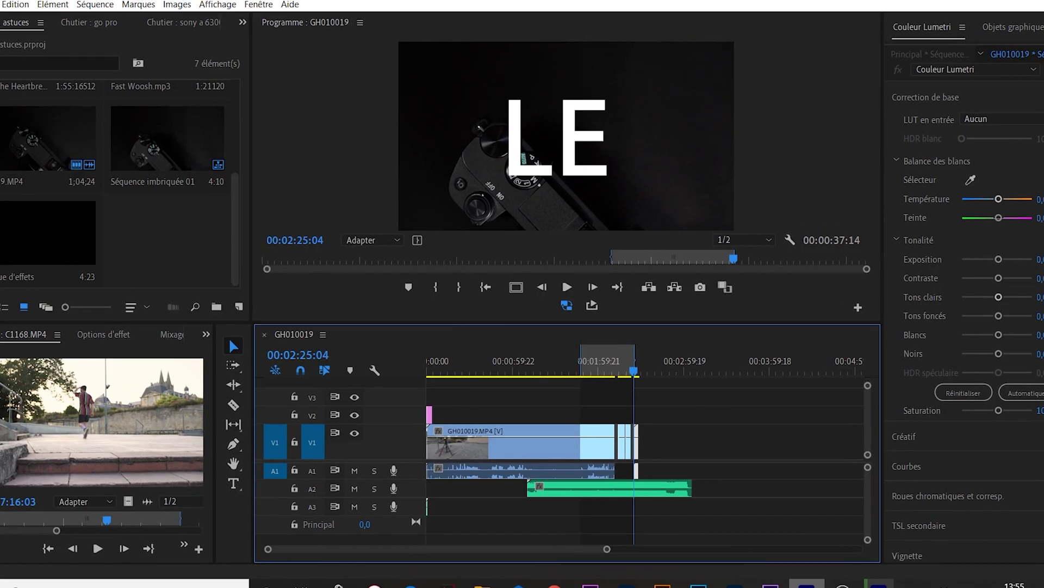
left_click(708, 406)
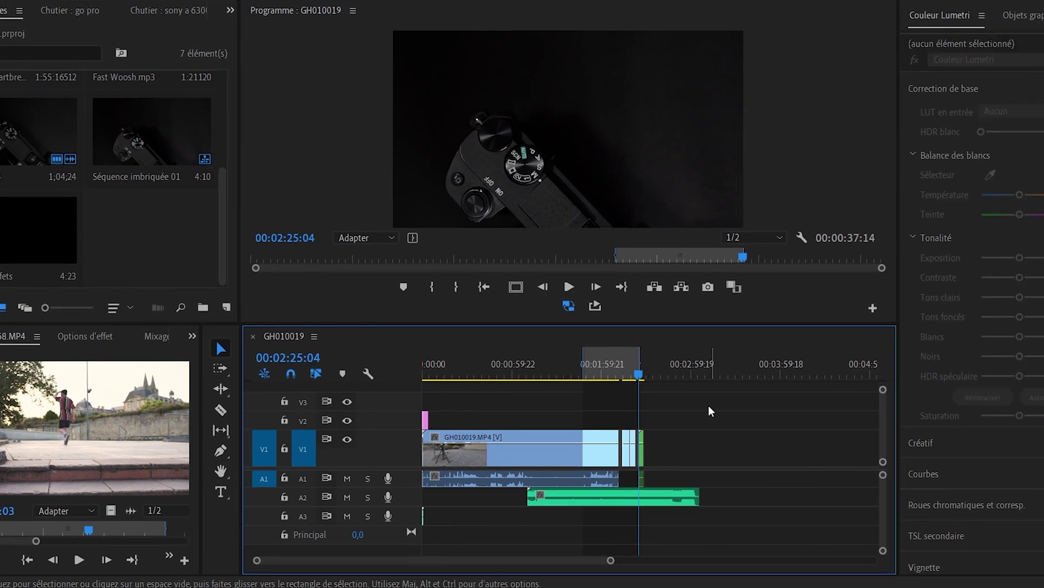
scroll(708, 405, "down", 5)
scroll(709, 406, "up", 5)
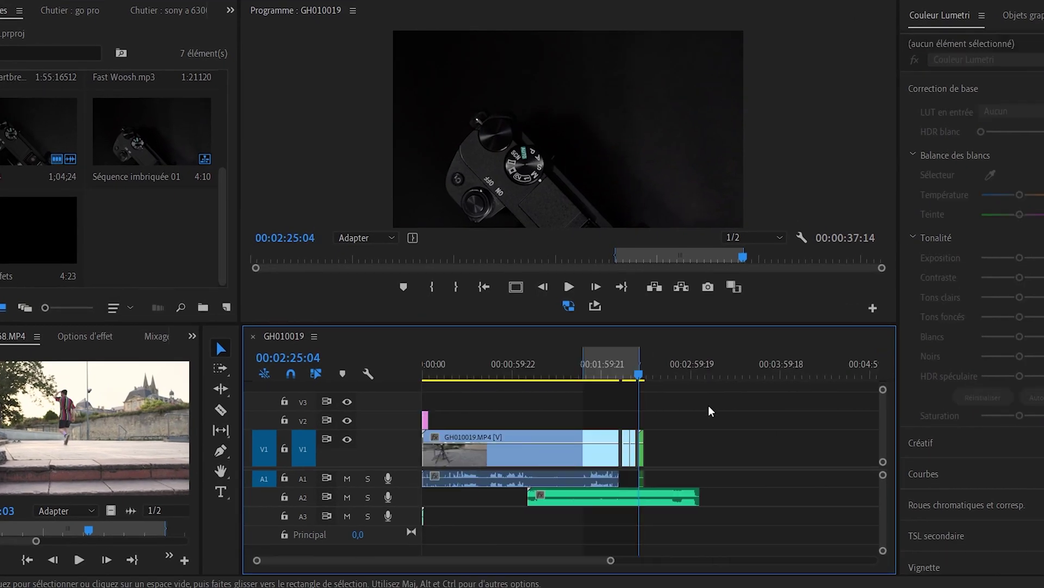
mouse_move(895, 585)
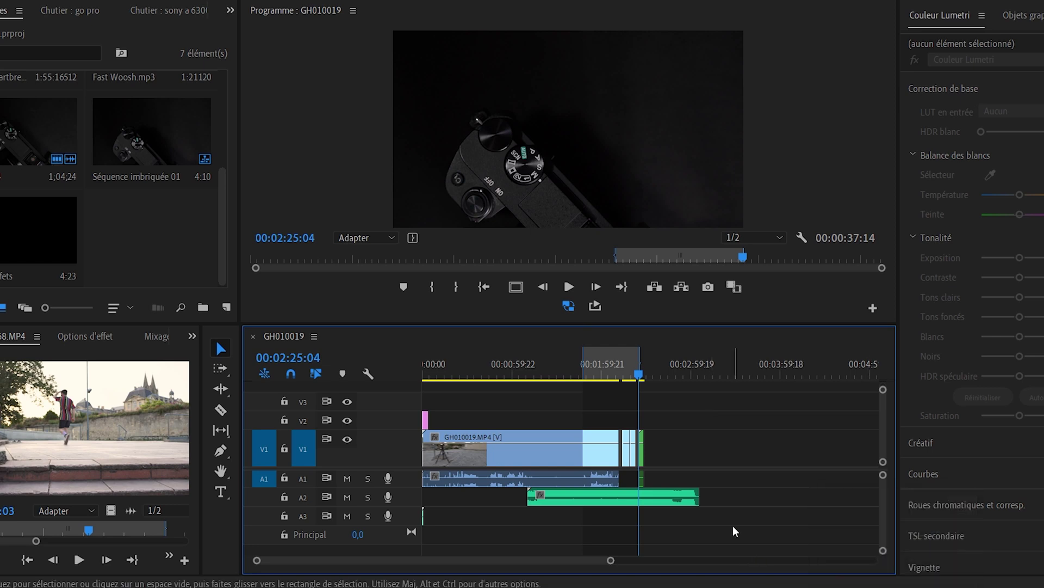